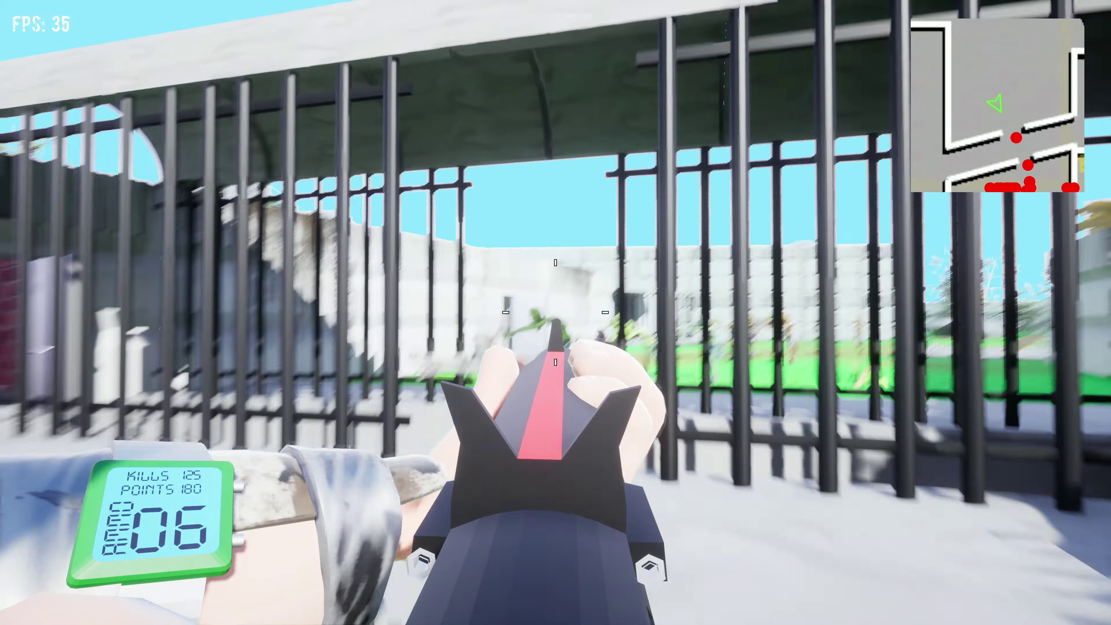
click(555, 312)
click(555, 312)
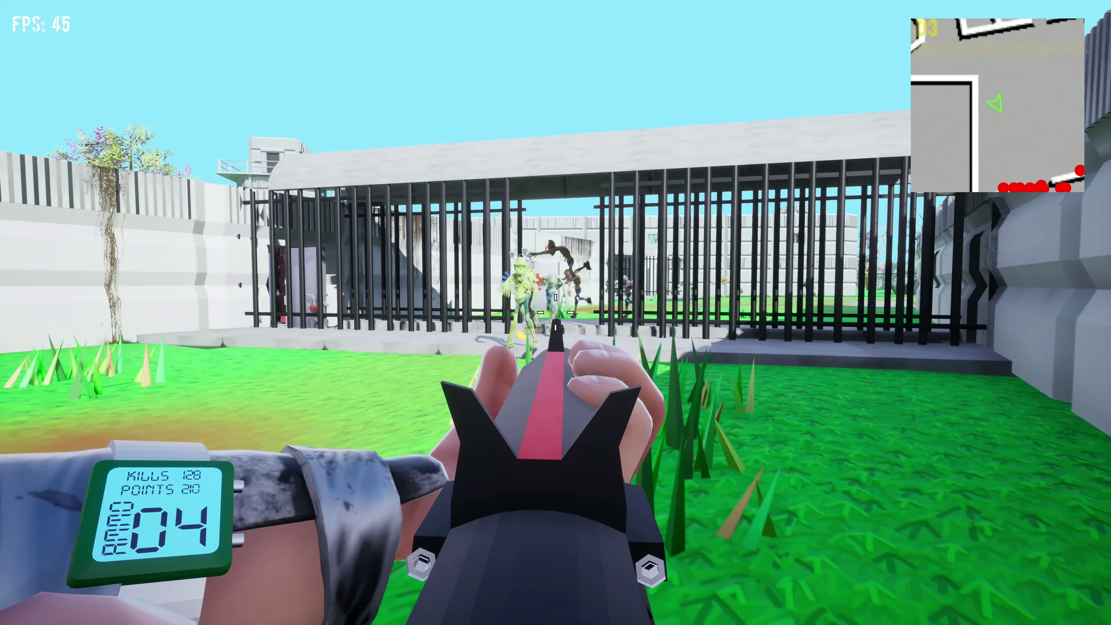
click(555, 313)
click(556, 312)
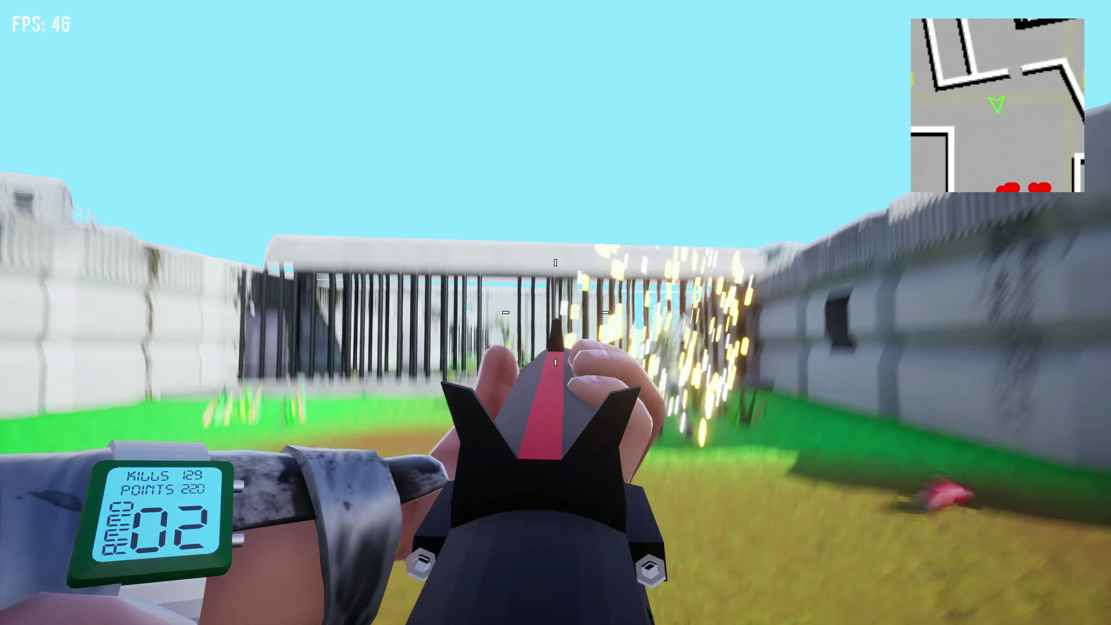
click(556, 313)
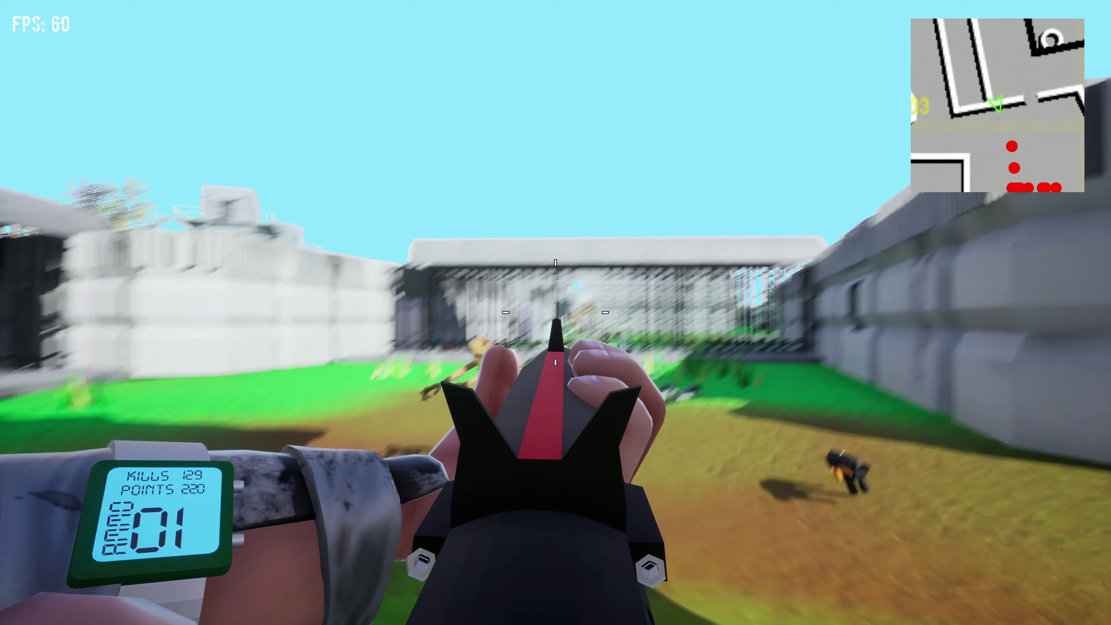
click(556, 312)
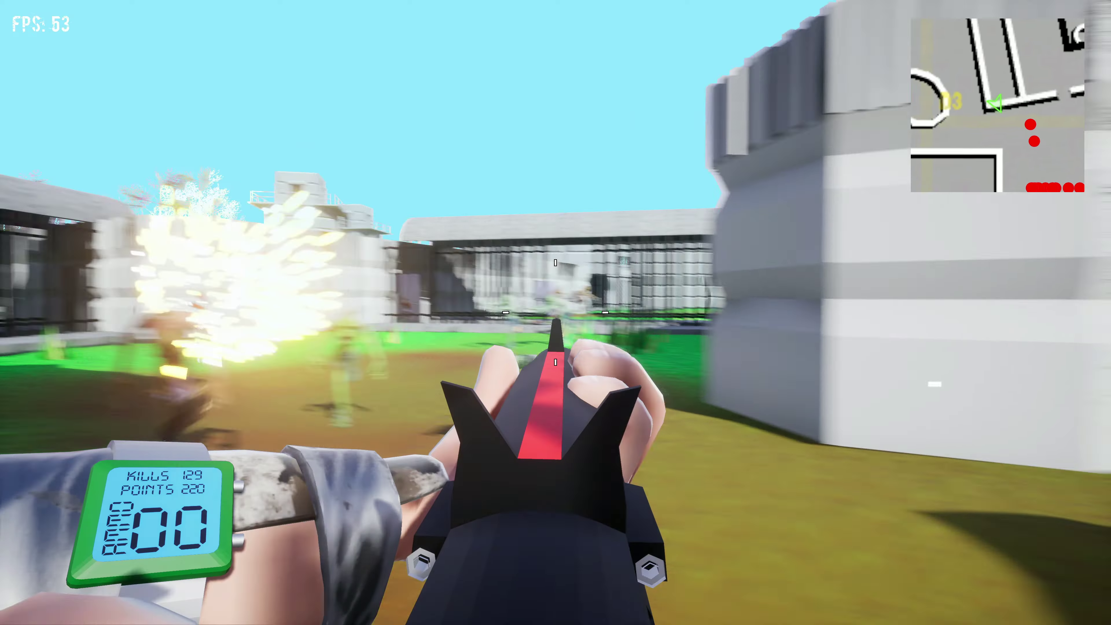
key(w)
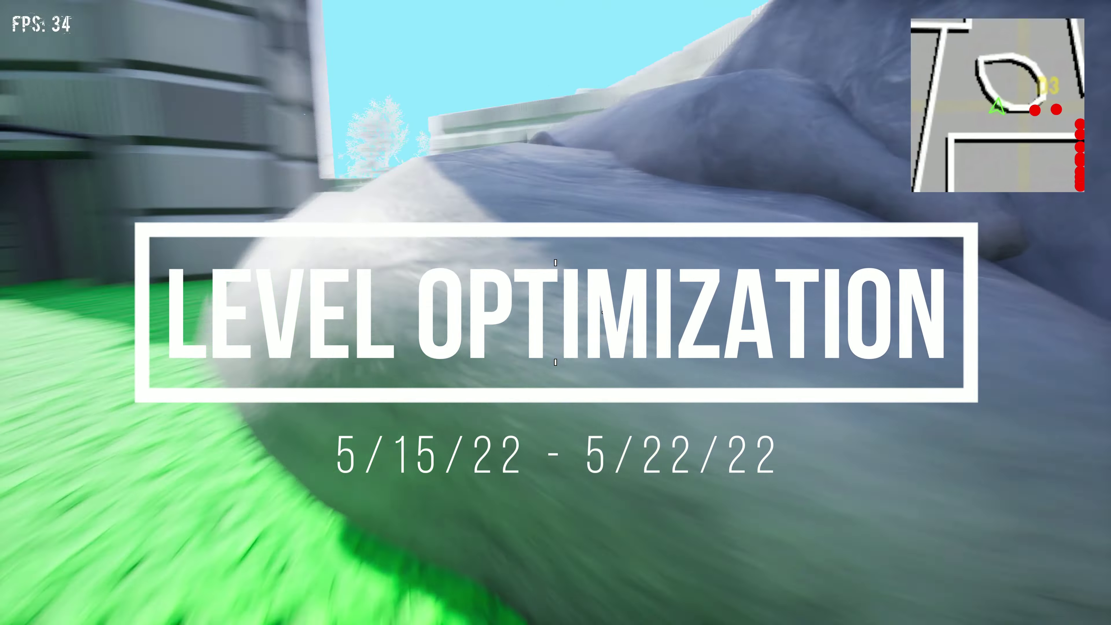
key(r)
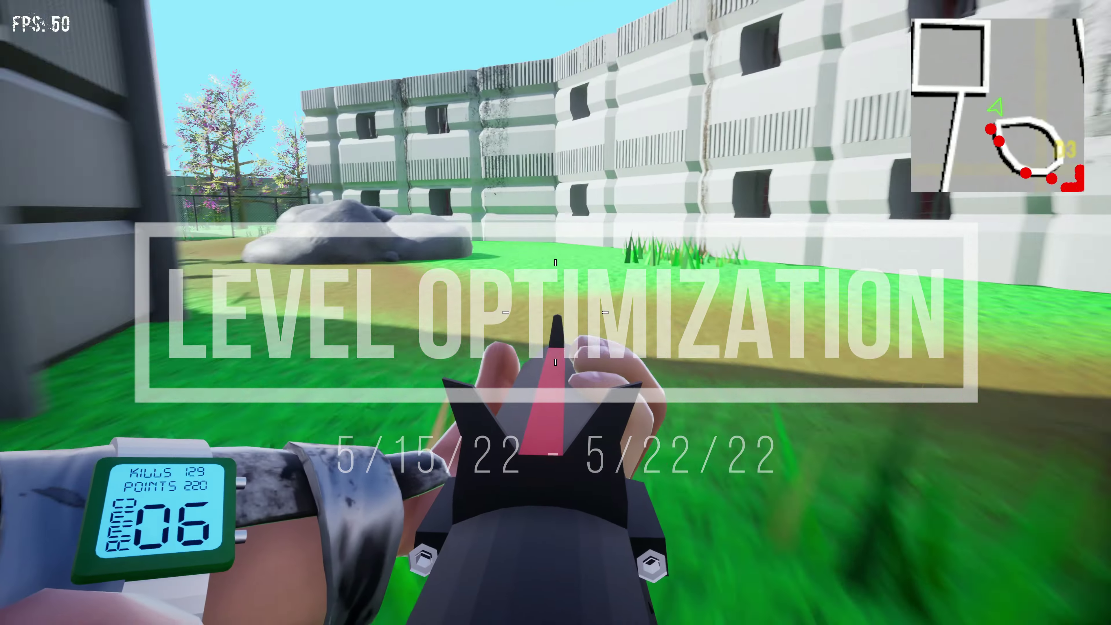
key(w)
click(556, 312)
click(556, 313)
click(556, 312)
click(555, 313)
click(556, 312)
click(556, 313)
key(r)
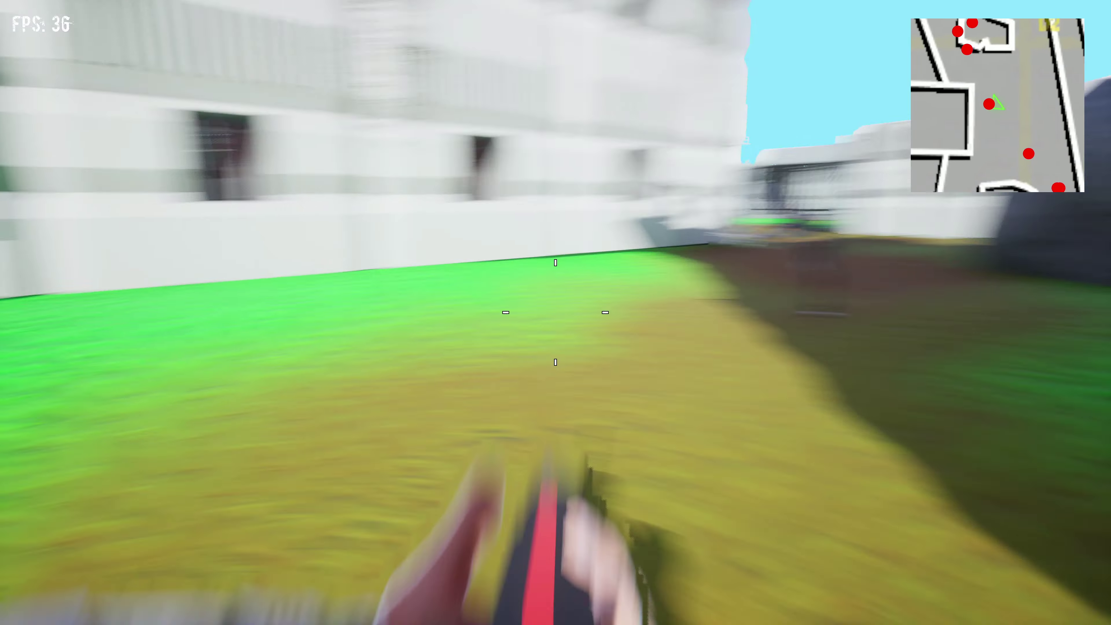
key(w)
key(space)
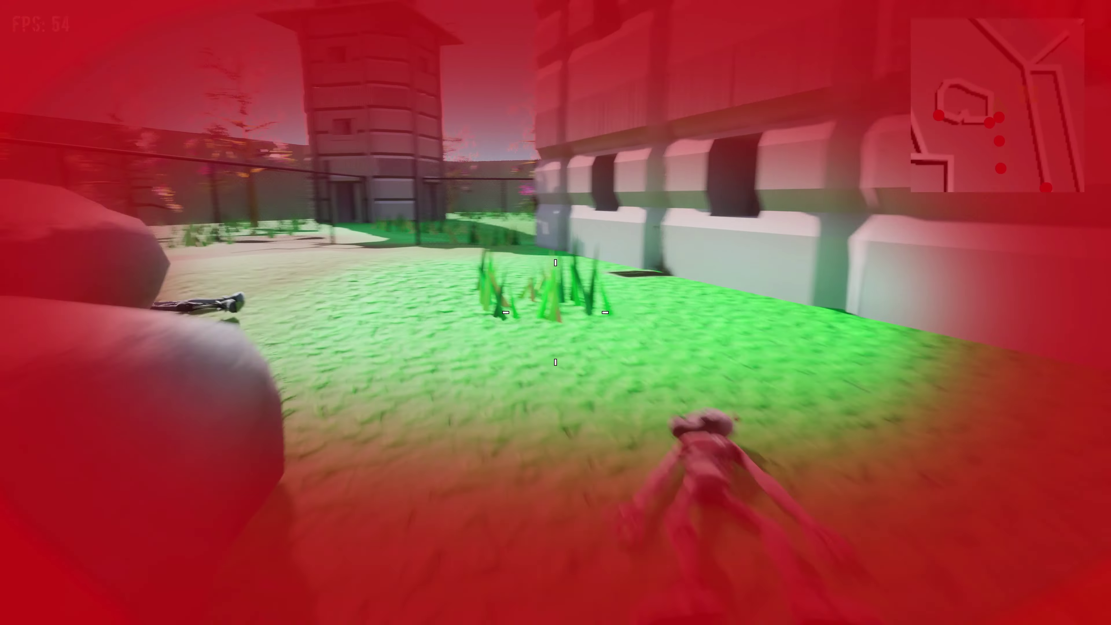
key(w)
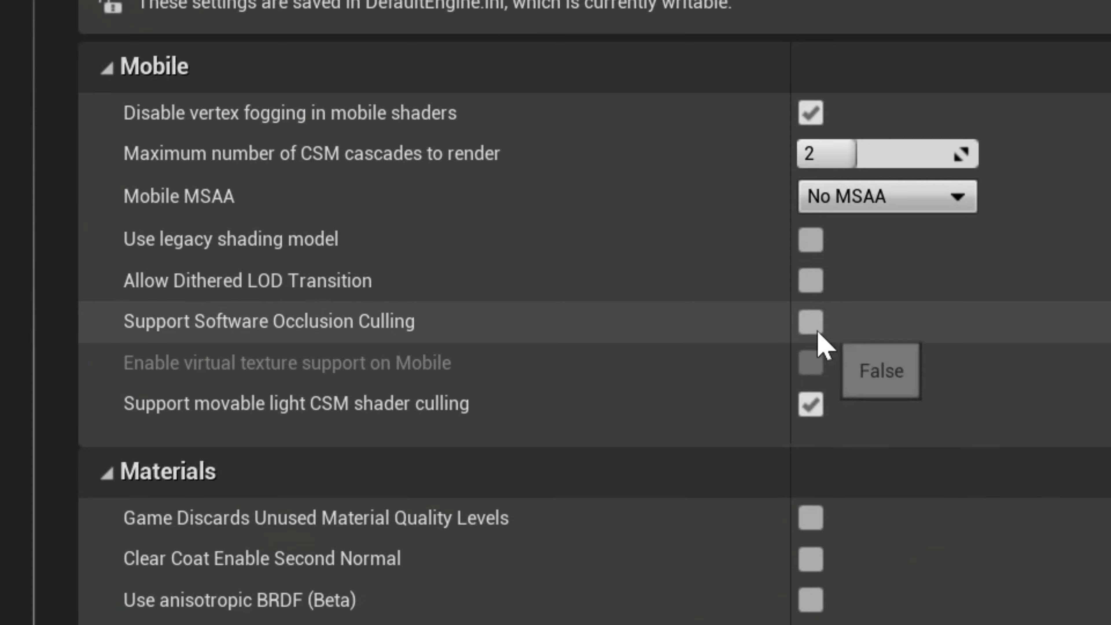
Enable Support Software Occlusion Culling in the Mobile rendering settings and open the project settings
click(812, 323)
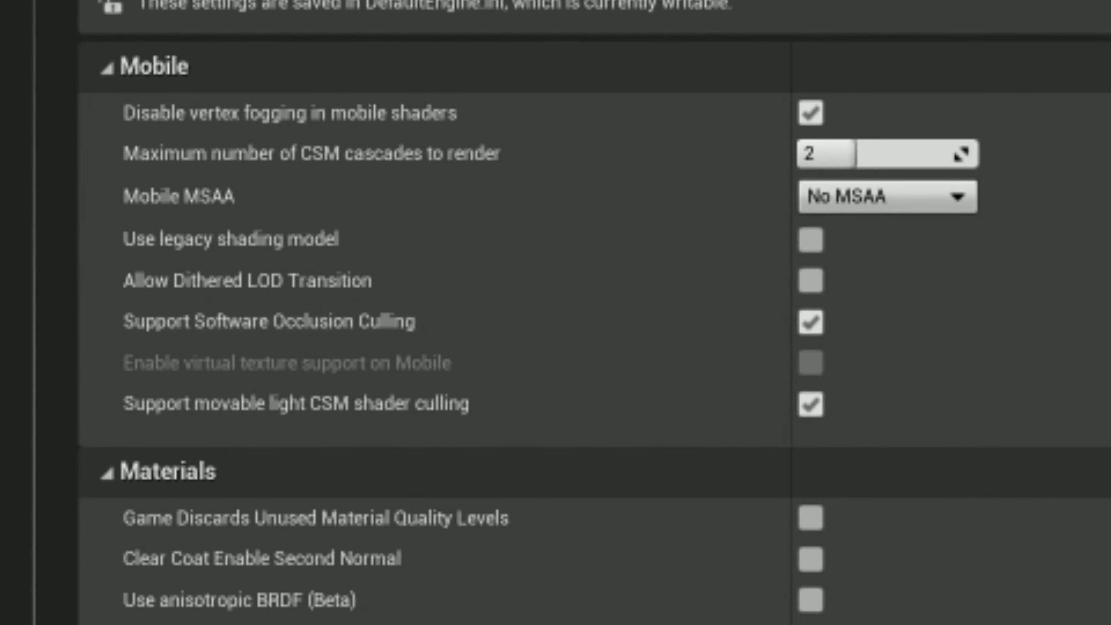
click(93, 59)
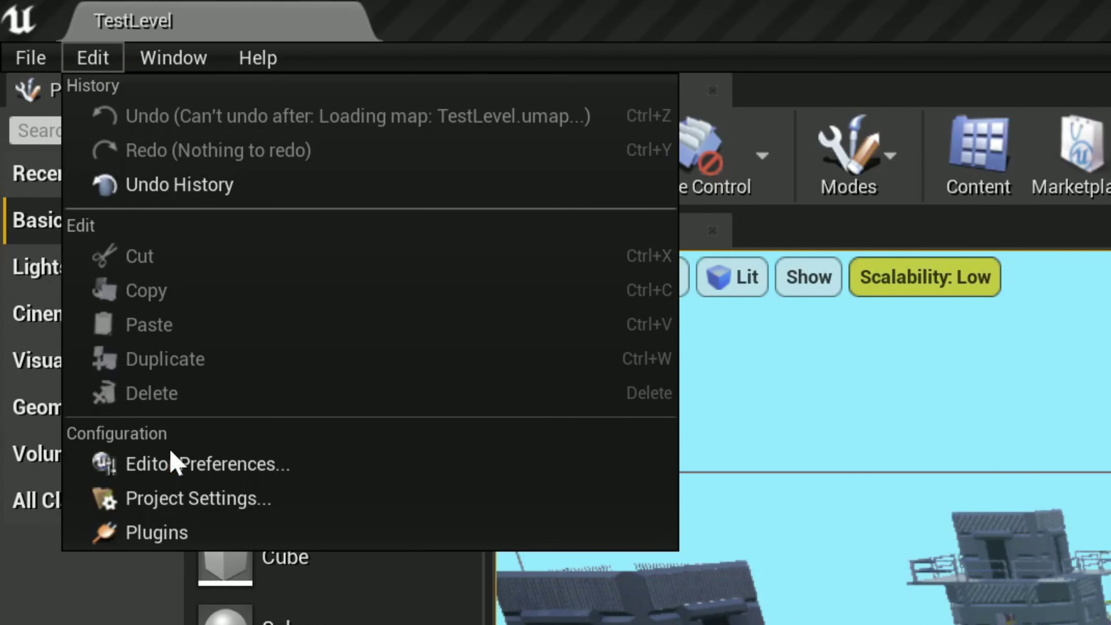
click(194, 500)
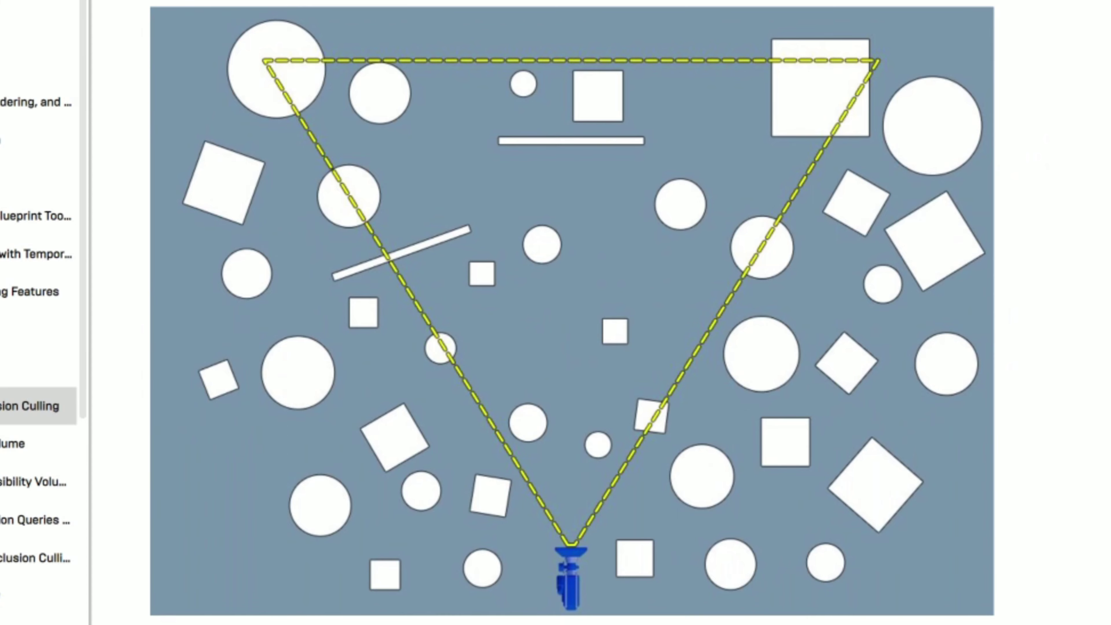
Examine the before-and-after diagrams of view frustum and occlusion culling in the Visibility and Occlusion Culling documentation
drag(501, 355, 163, 359)
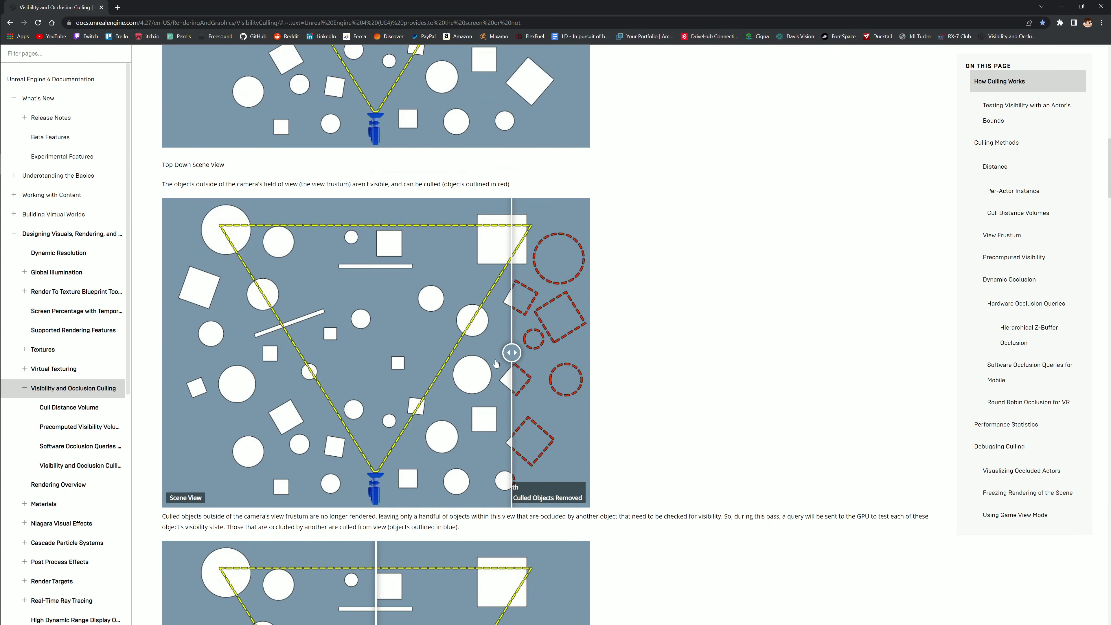
scroll(567, 377, down, 8)
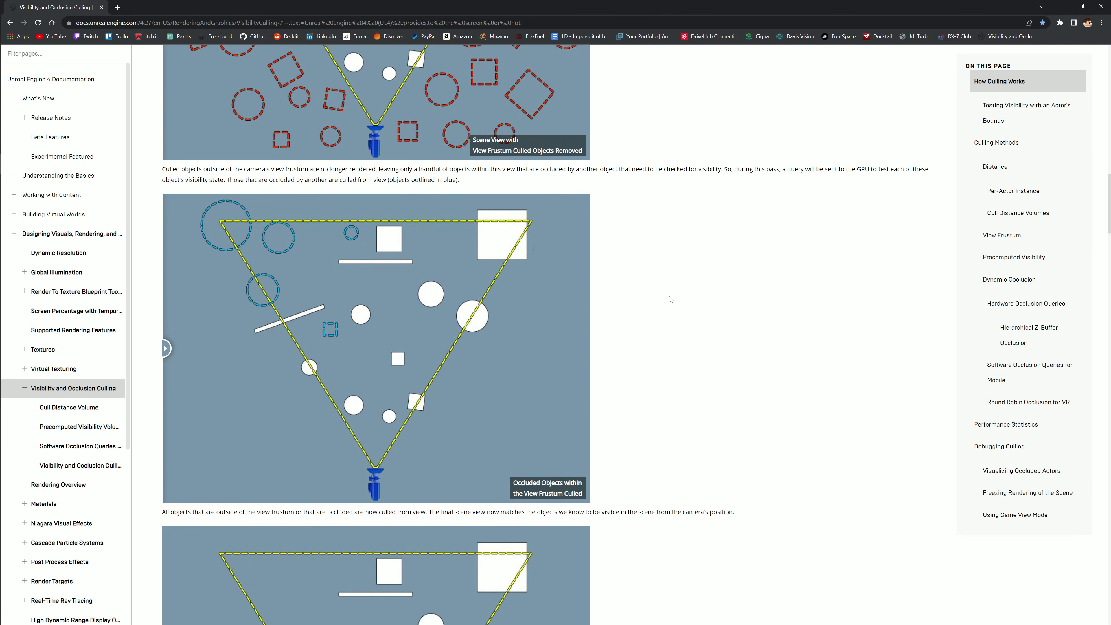
scroll(671, 299, down, 7)
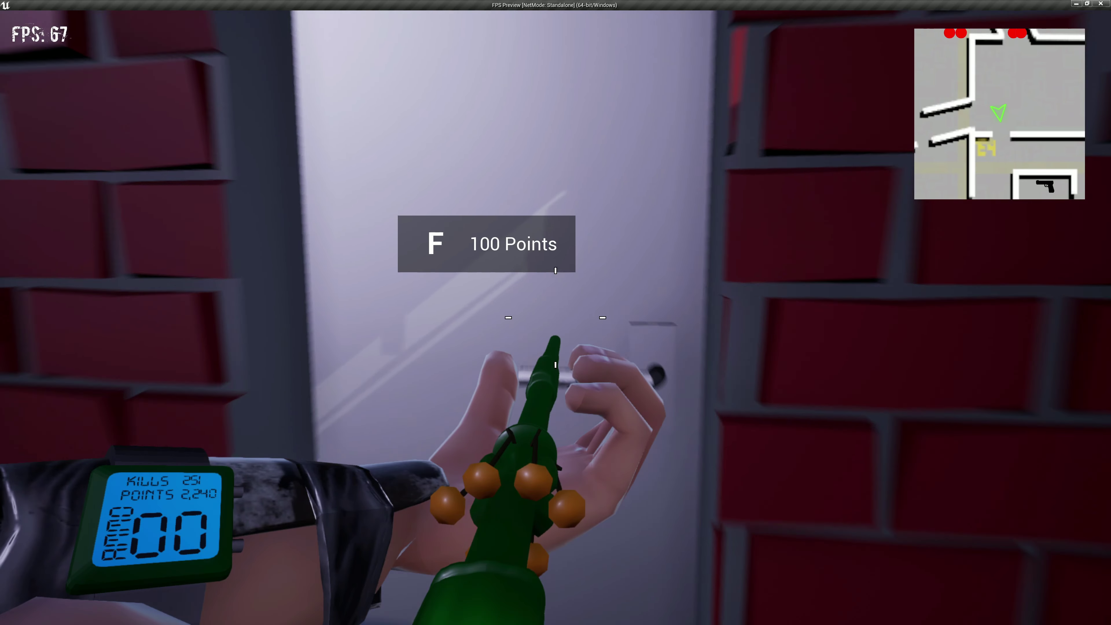
key(f)
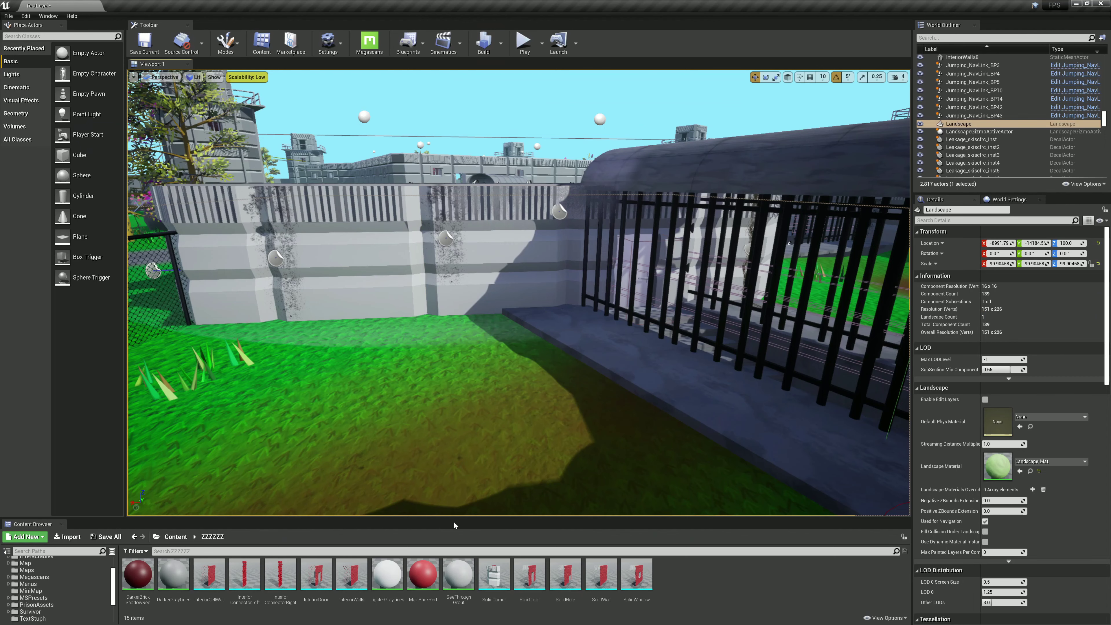
Select the prison wall segment beside the barred walkway and turn on the advanced show flag that displays object bounds
click(501, 275)
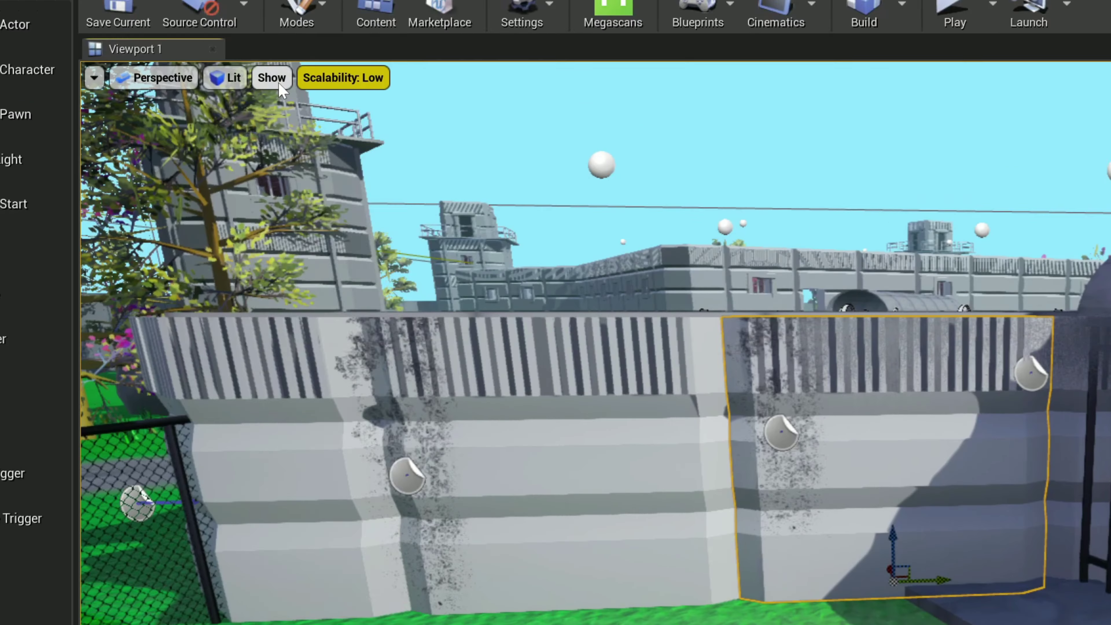
click(214, 77)
mouse_move(258, 320)
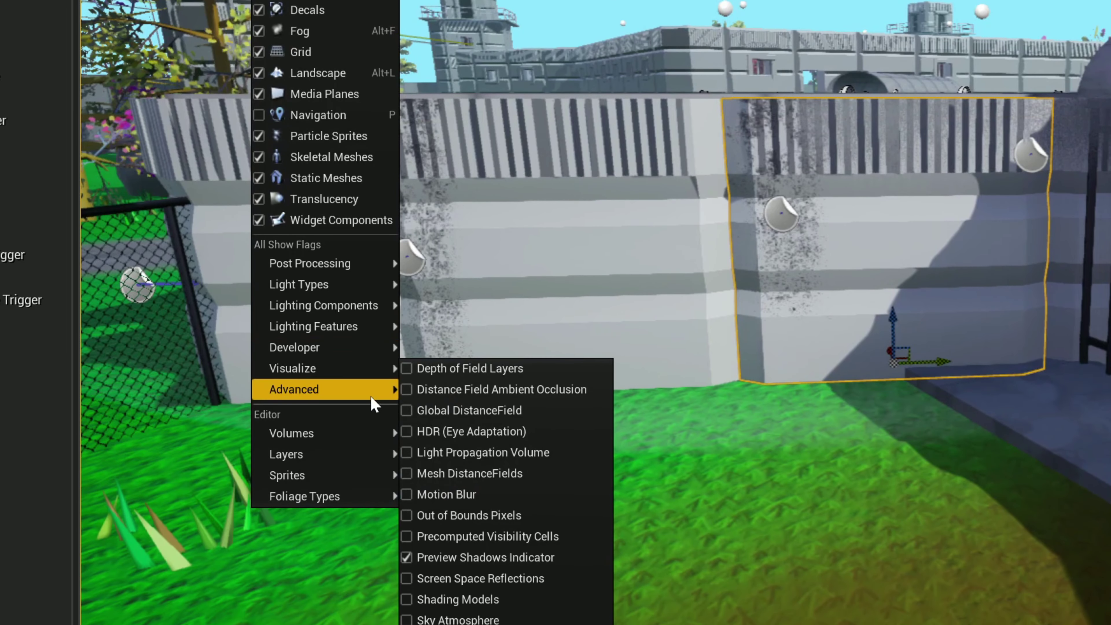
click(441, 319)
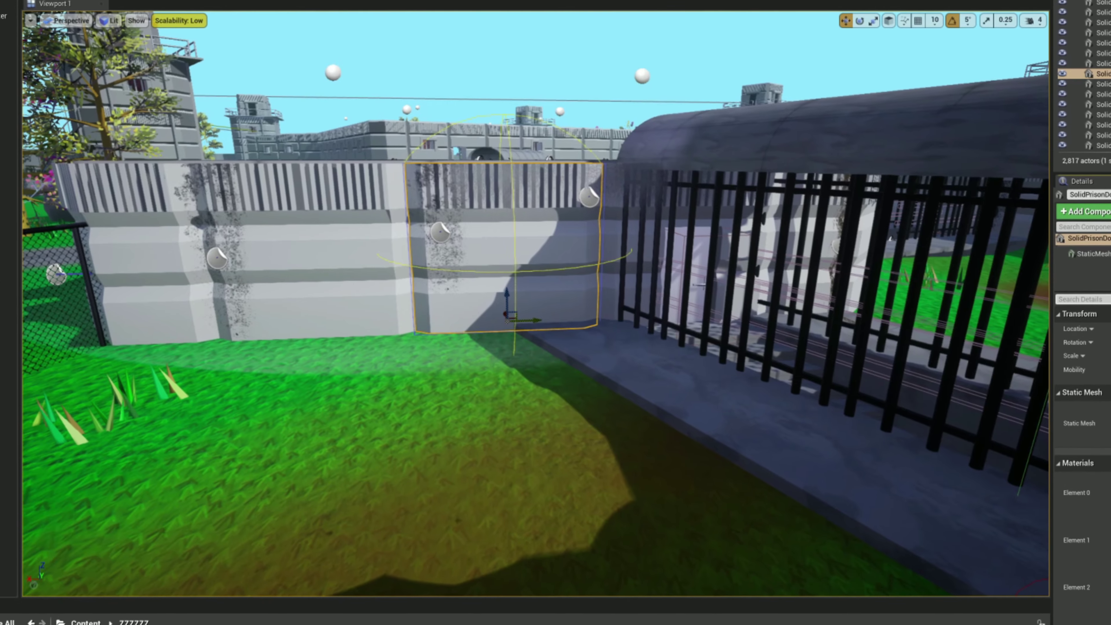
Filter the wall segment's properties by "bounds" and set its Bounds Scale to 2.0
click(1093, 300)
text(bou)
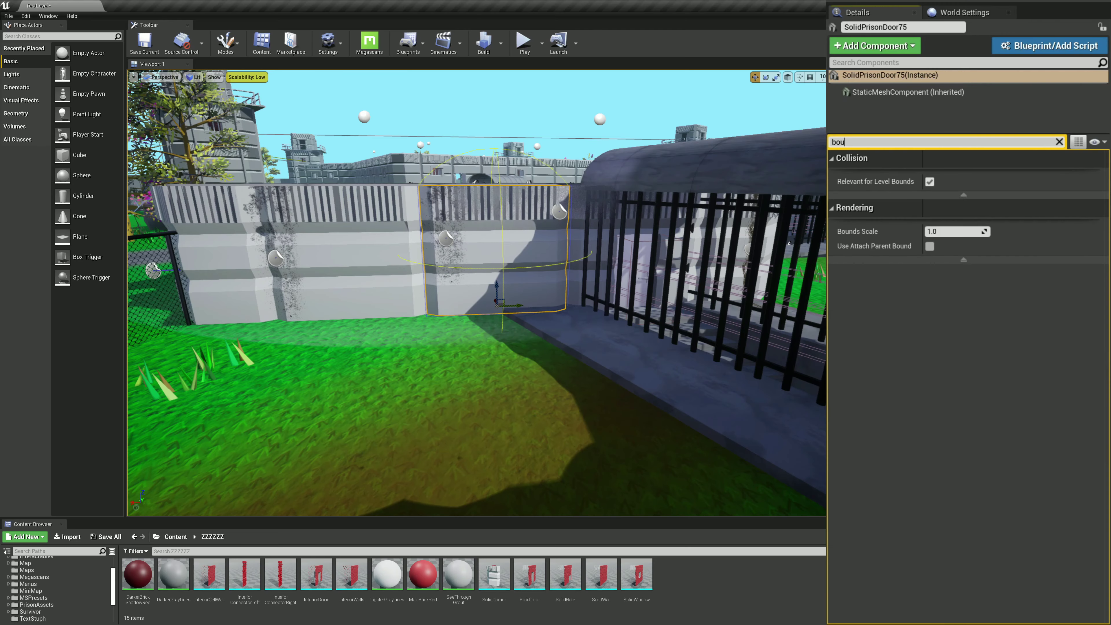
text(nds)
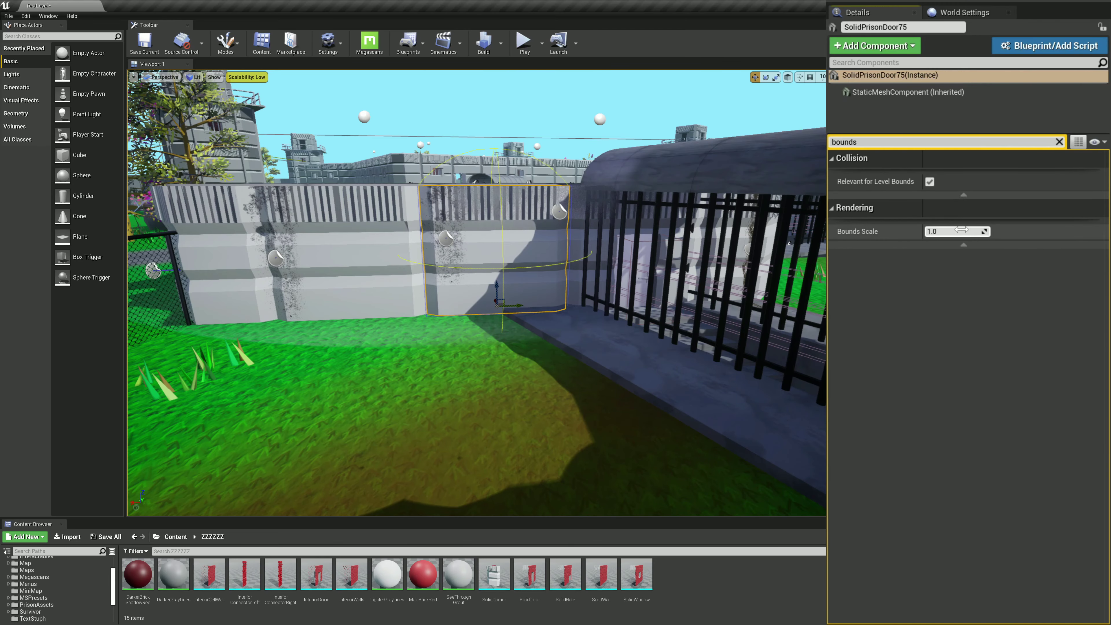
drag(947, 230, 977, 231)
text(2.0)
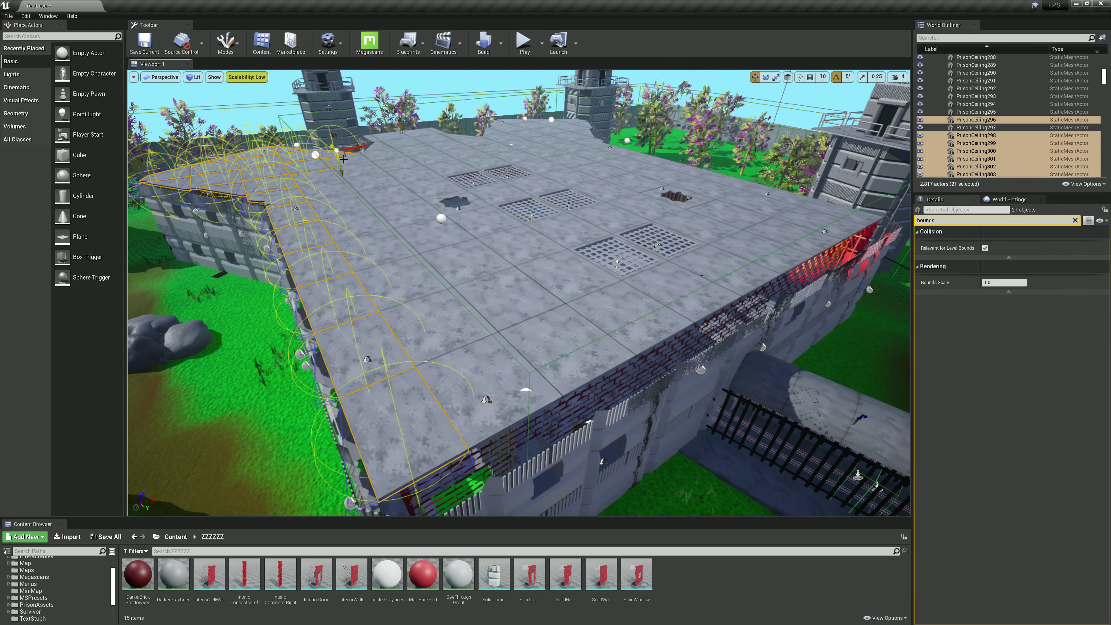
Extend the selection to the remaining prison ceiling panels, including the grated ones, and set their Desired Max Draw Distance to 10000
ctrl+click(523, 139)
ctrl+click(473, 152)
ctrl+click(508, 173)
ctrl+click(474, 180)
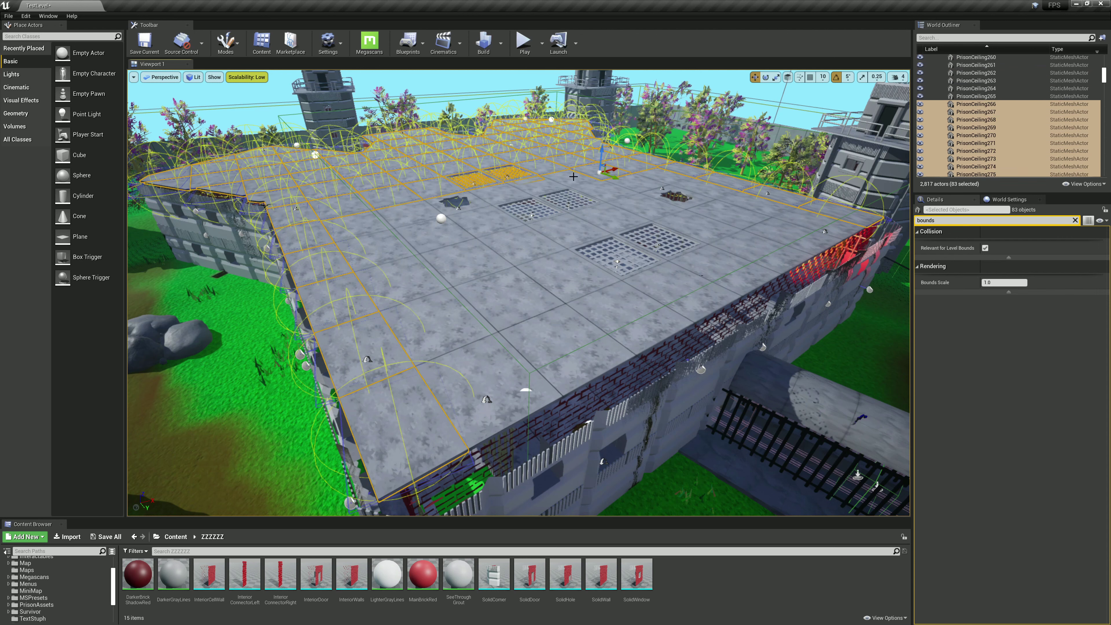
ctrl+click(568, 199)
ctrl+click(530, 210)
ctrl+click(616, 258)
ctrl+click(490, 363)
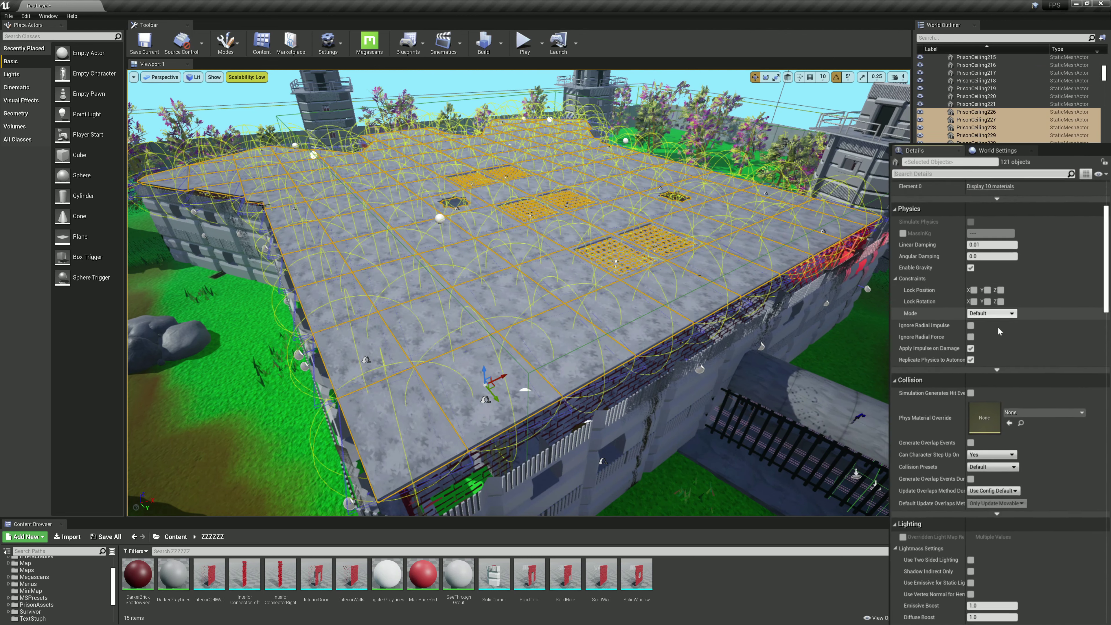
scroll(1028, 368, down, 8)
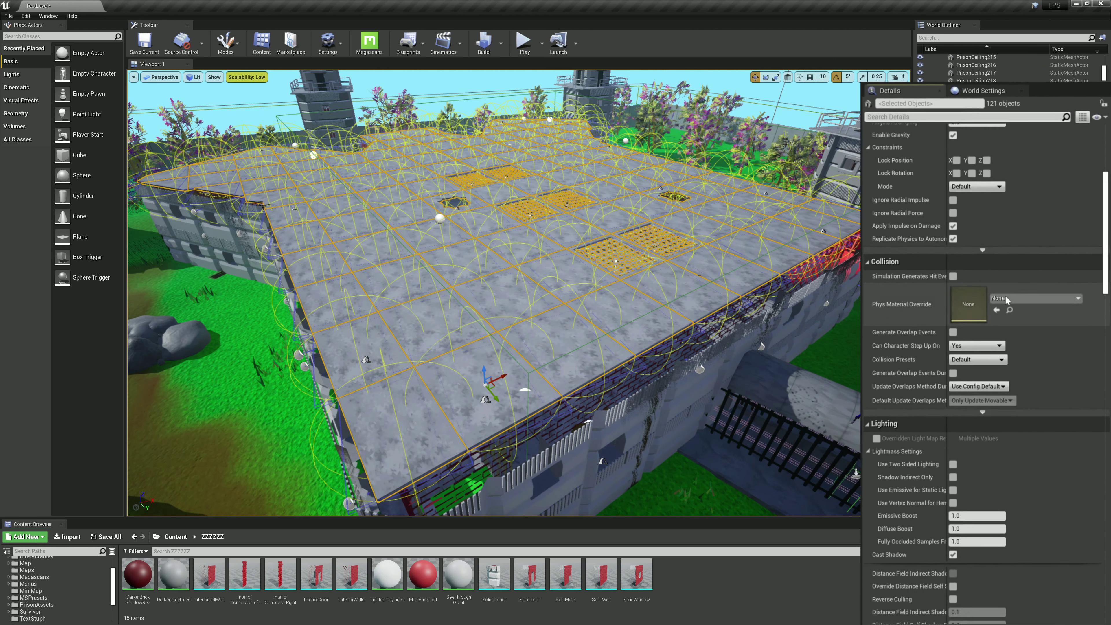
scroll(984, 227, down, 10)
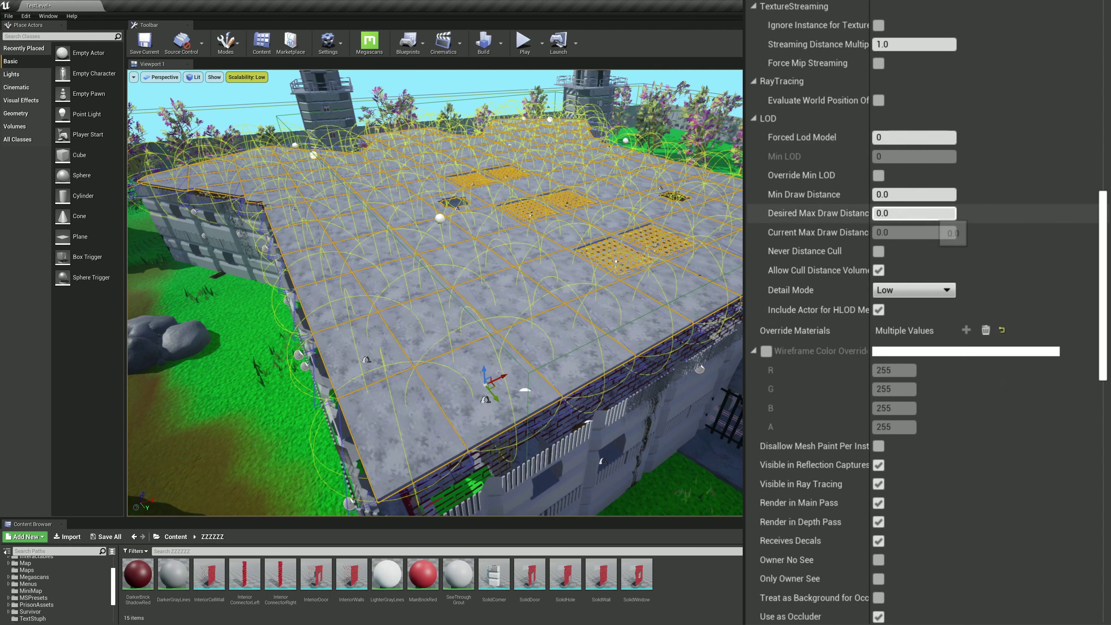
text(10)
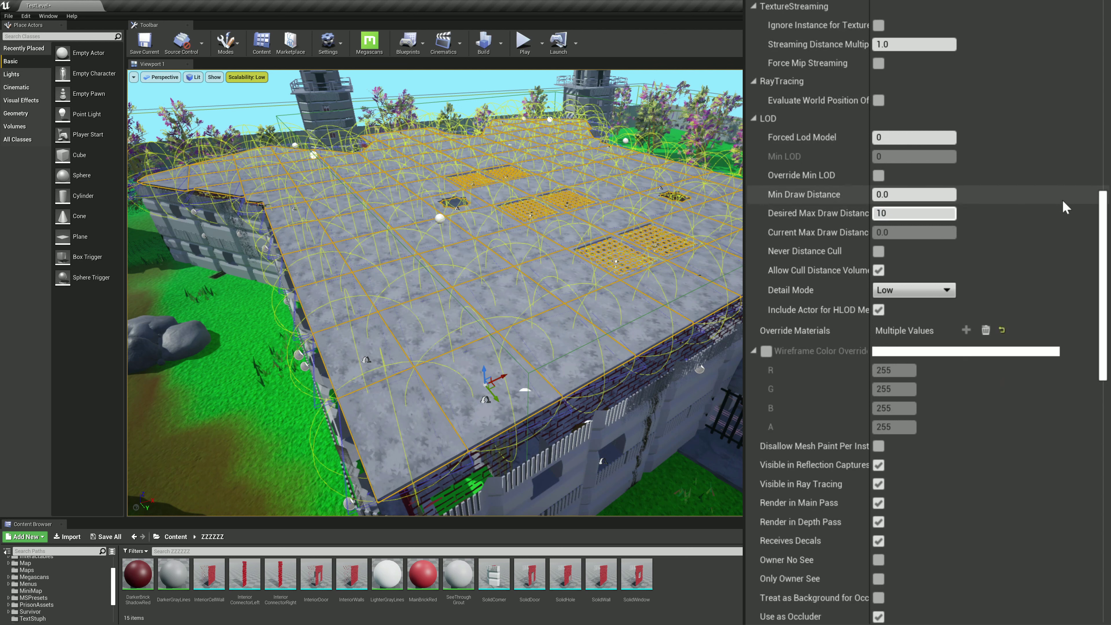
text(000)
key(Return)
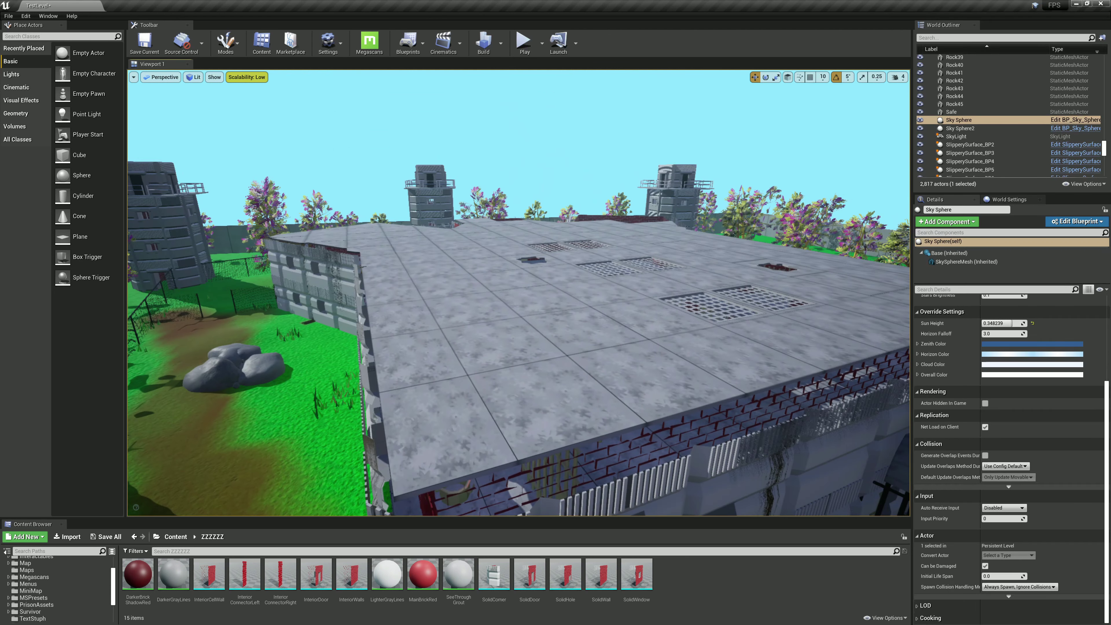
right_drag(519, 293, 554, 291)
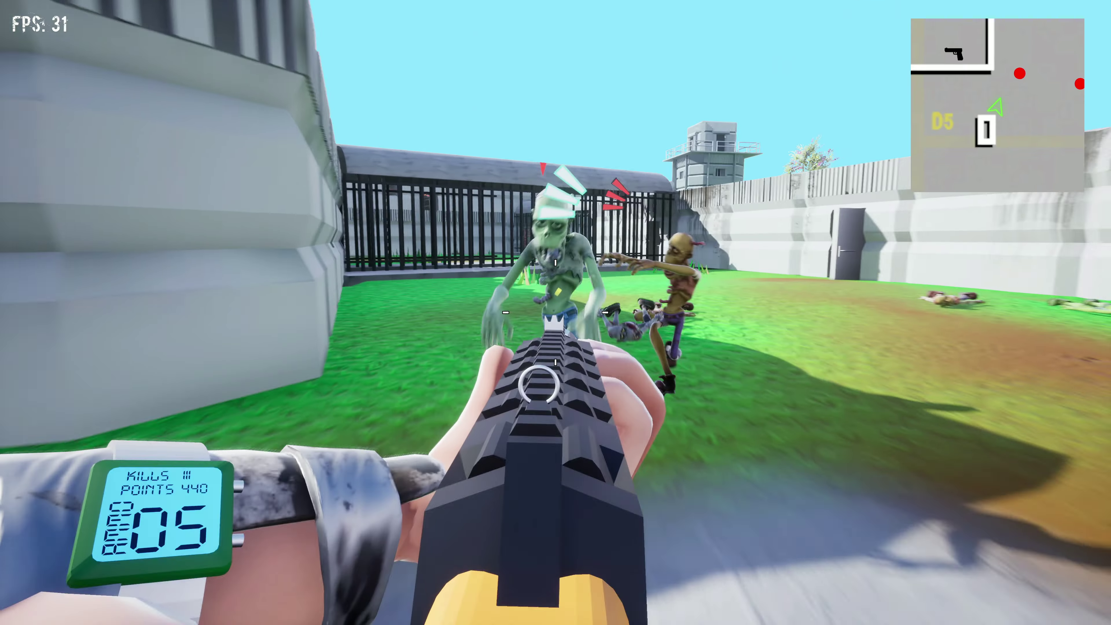
key(w)
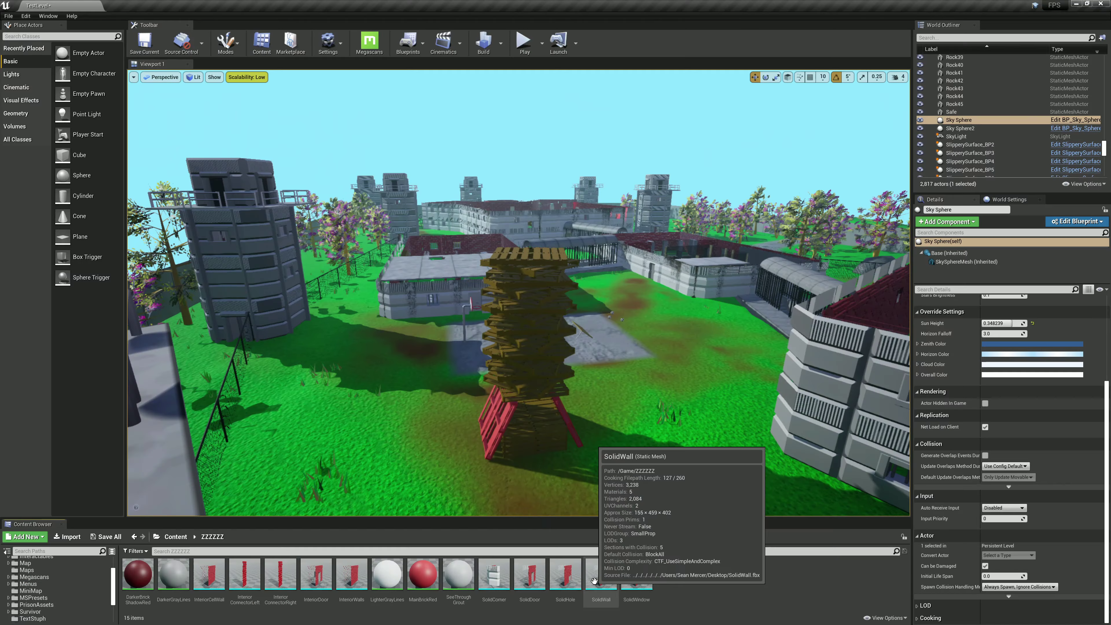
Open the SolidWall static mesh and set its LOD Group to SmallProp, accepting the overwrite of its current settings
double_click(594, 582)
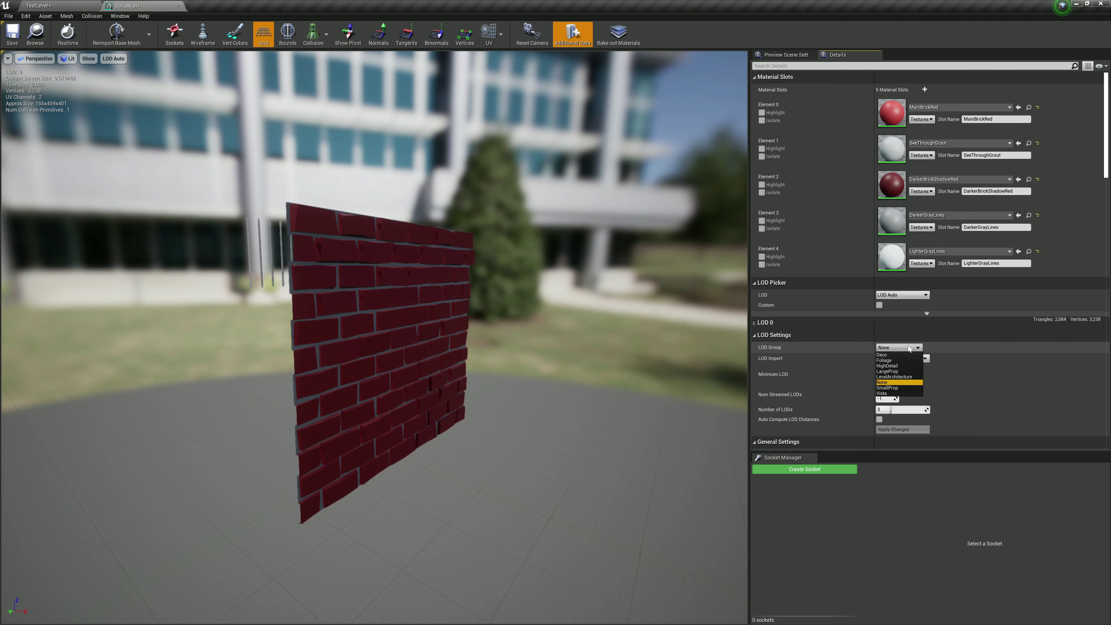
click(888, 388)
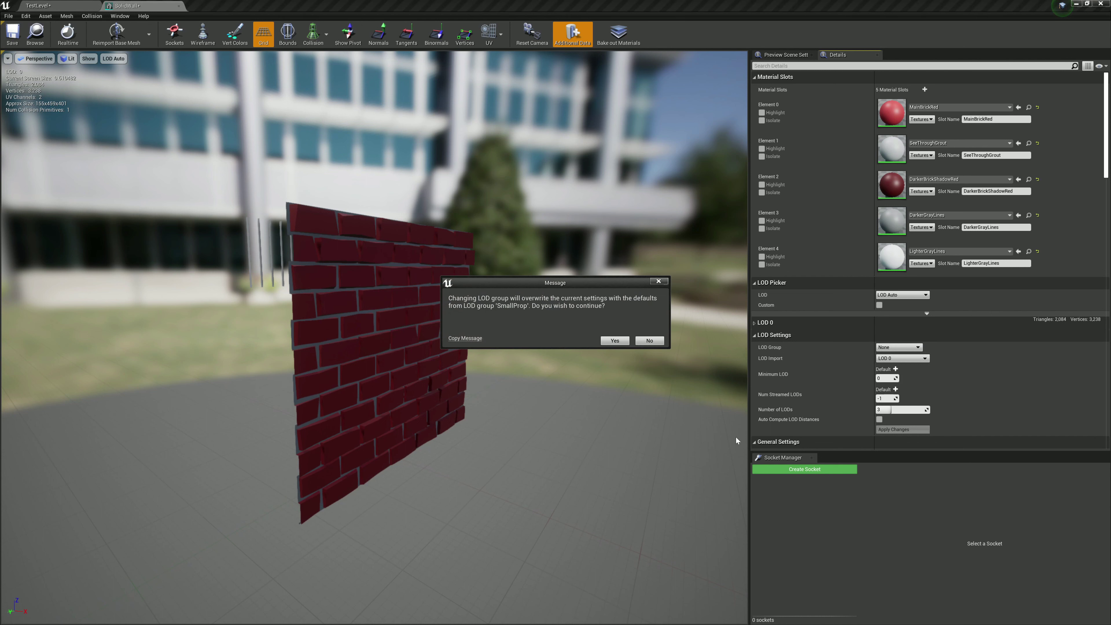
click(614, 340)
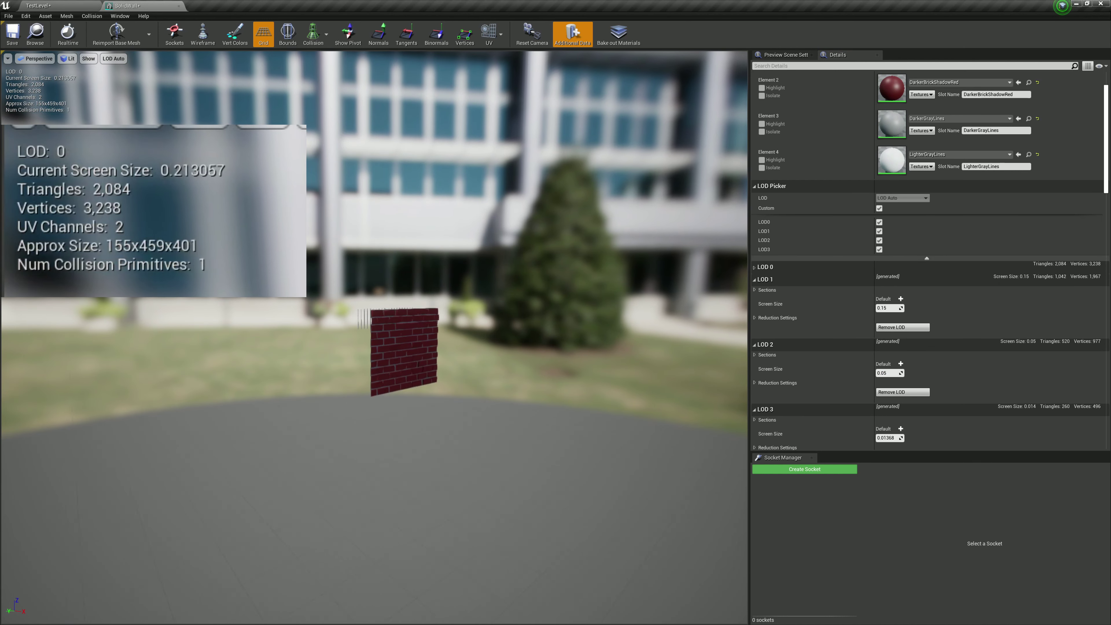
Move the preview camera away from the brick wall mesh to examine its LOD level and screen size at increasing distances
key(s)
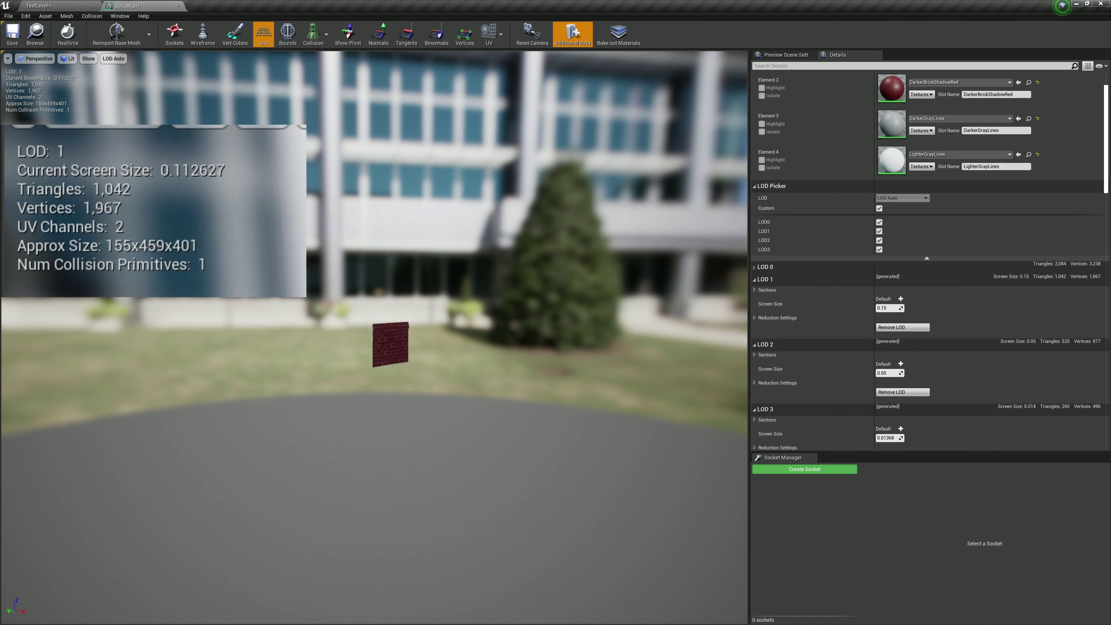
scroll(389, 343, down, 6)
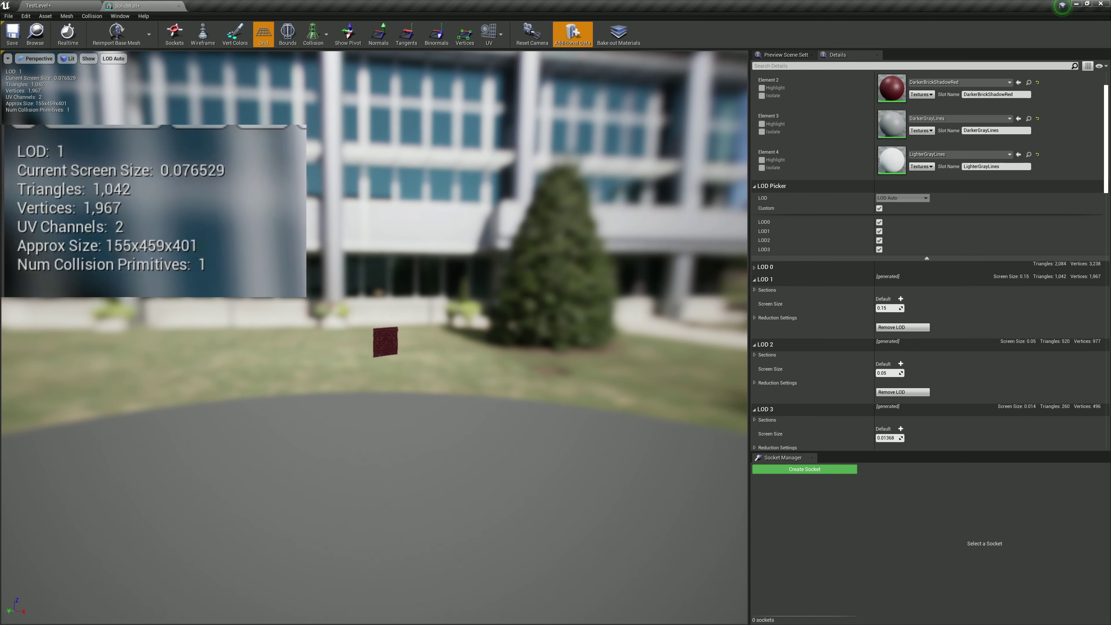
key(s)
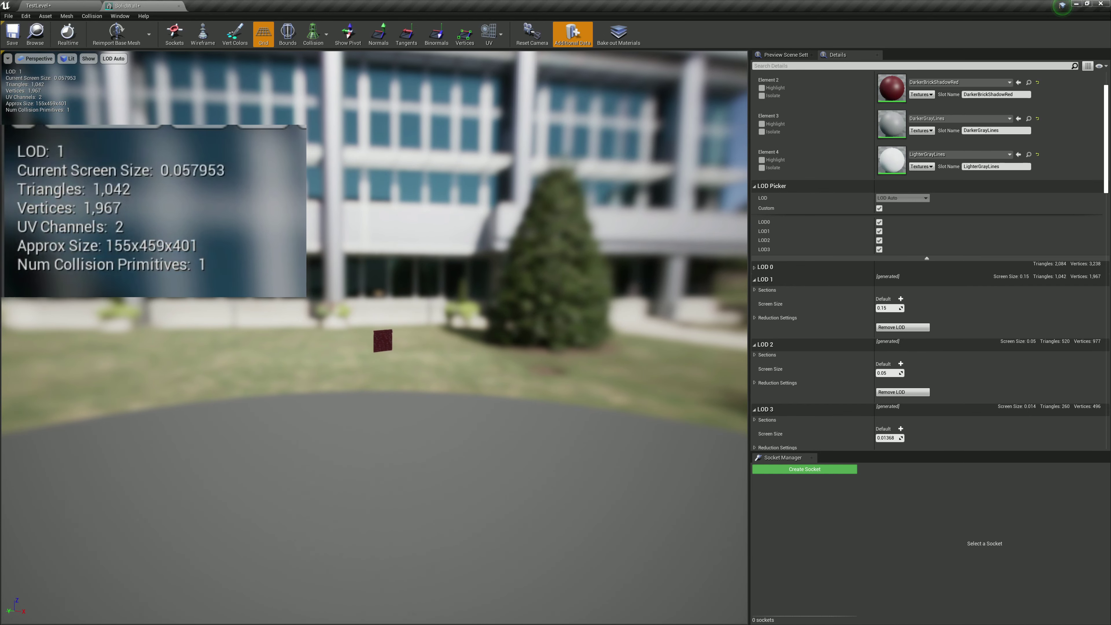
scroll(383, 340, down, 1)
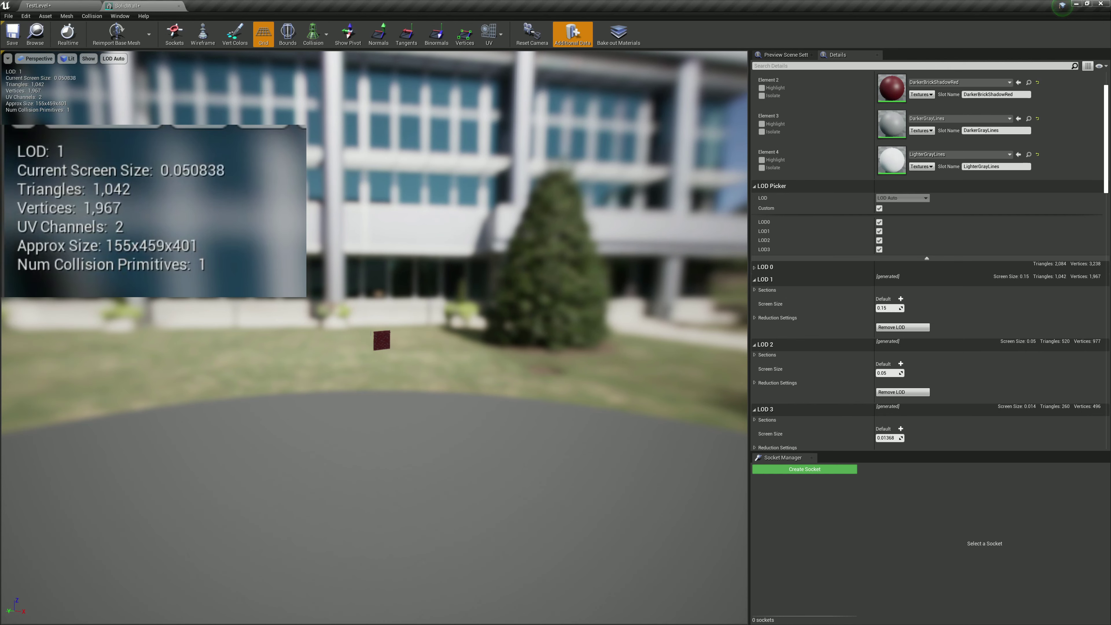
scroll(382, 340, down, 1)
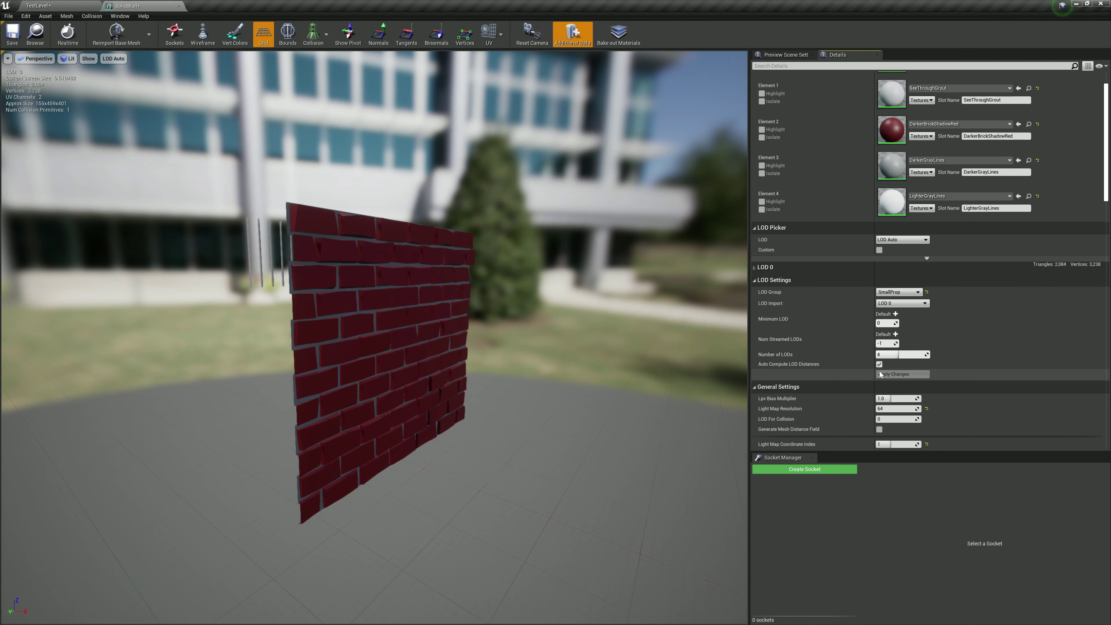
Turn off Auto Compute LOD Distances for the wall mesh and enable Custom in the LOD Picker to expose LOD 0 to LOD 3
click(879, 364)
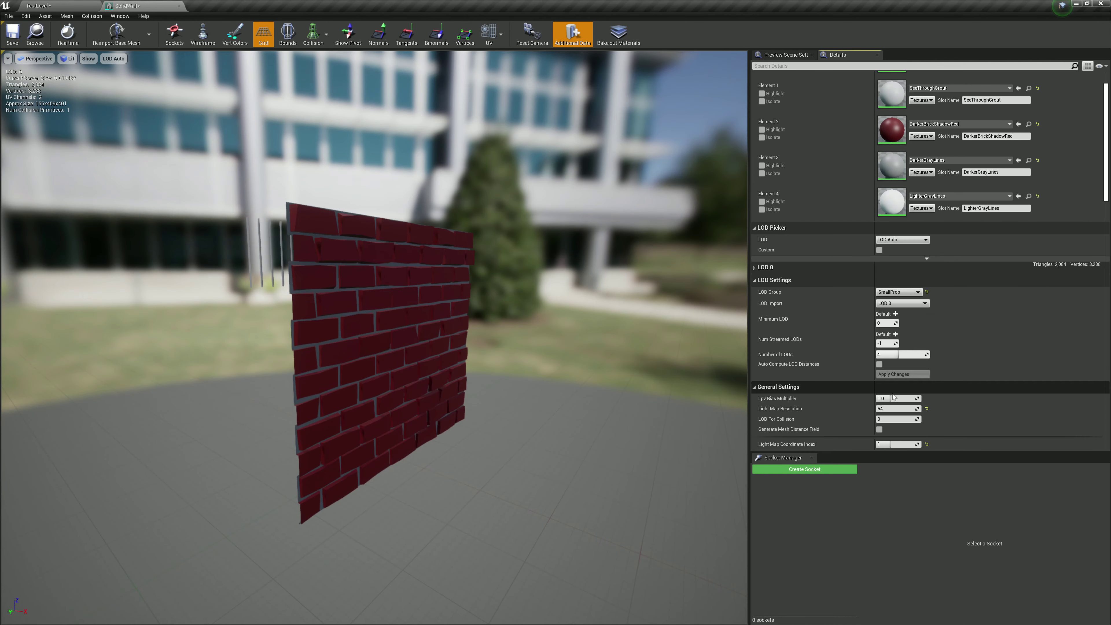
click(880, 250)
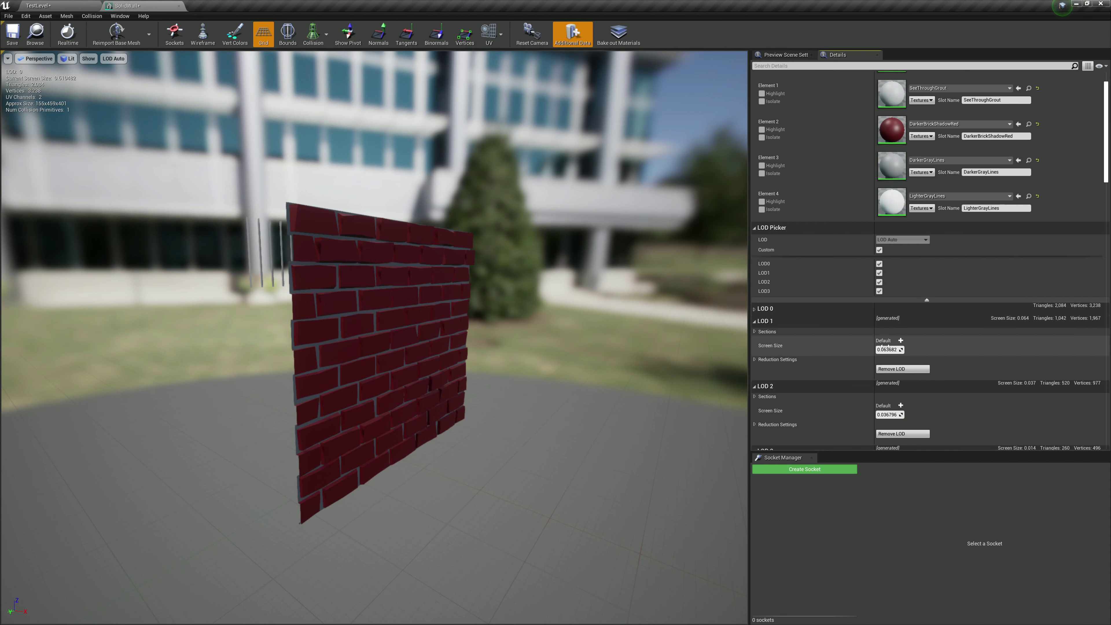
scroll(883, 353, down, 2)
scroll(883, 351, down, 1)
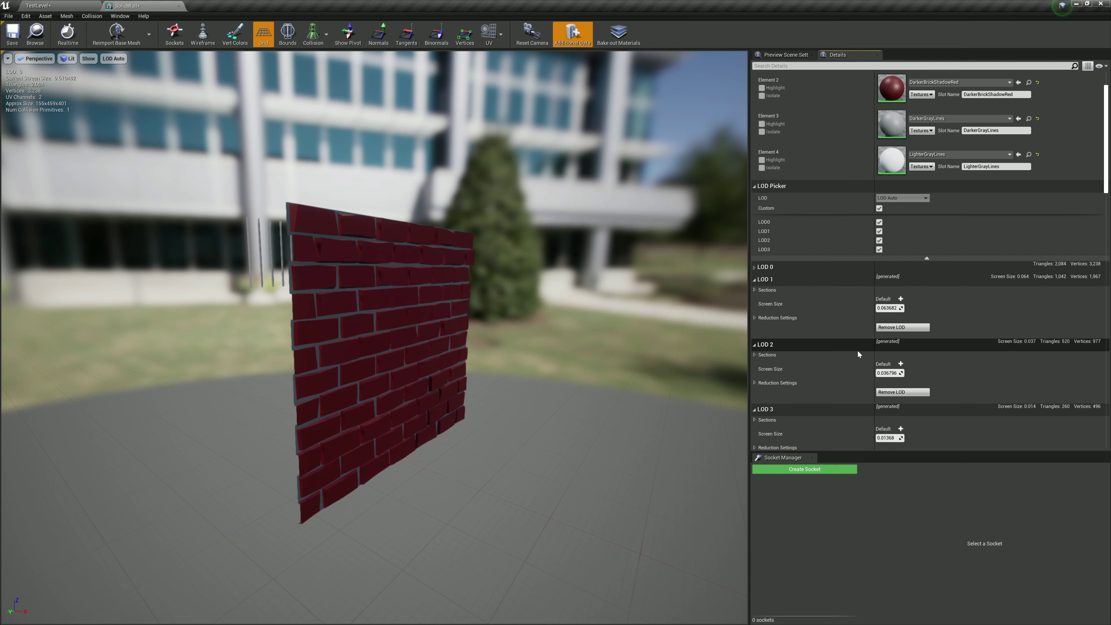
Set the wall mesh's LOD 1 screen size to 0.15
click(886, 309)
text(.)
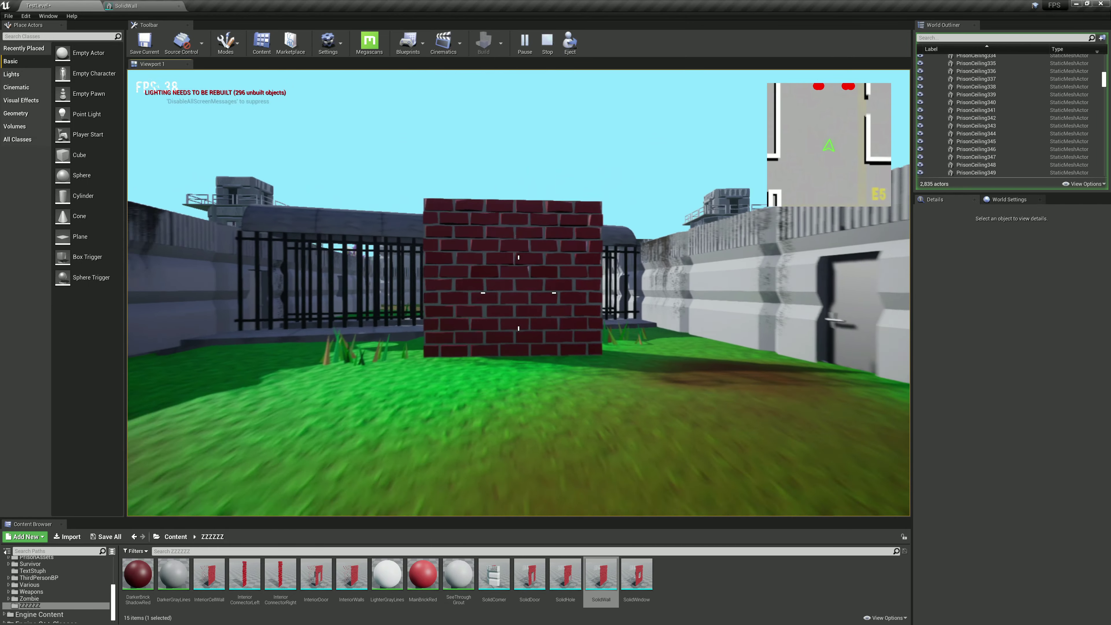
key(s)
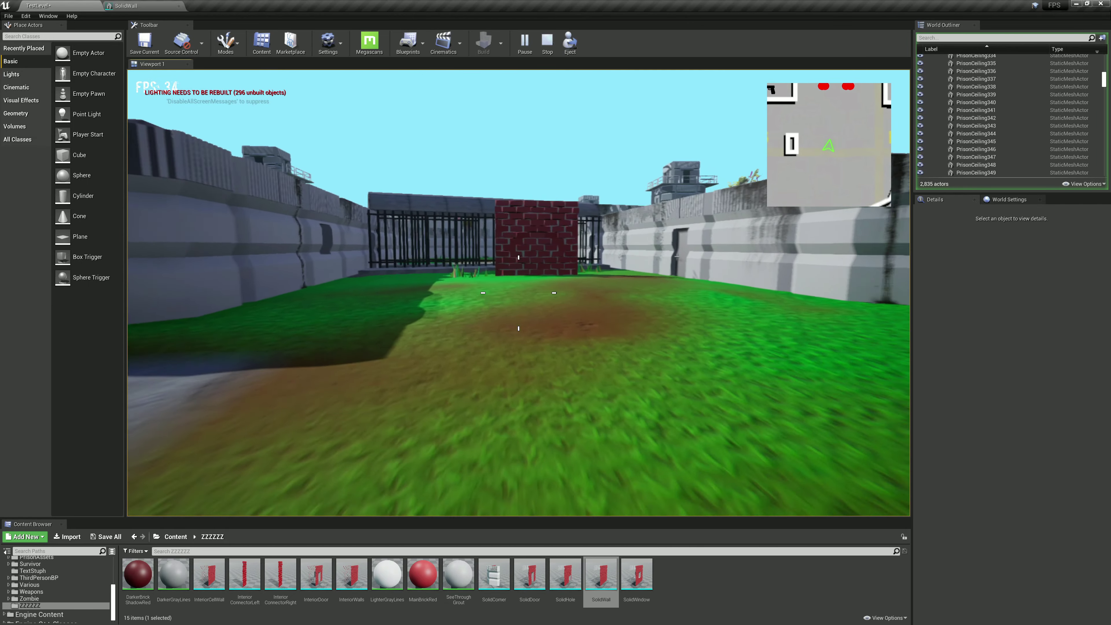
key(s)
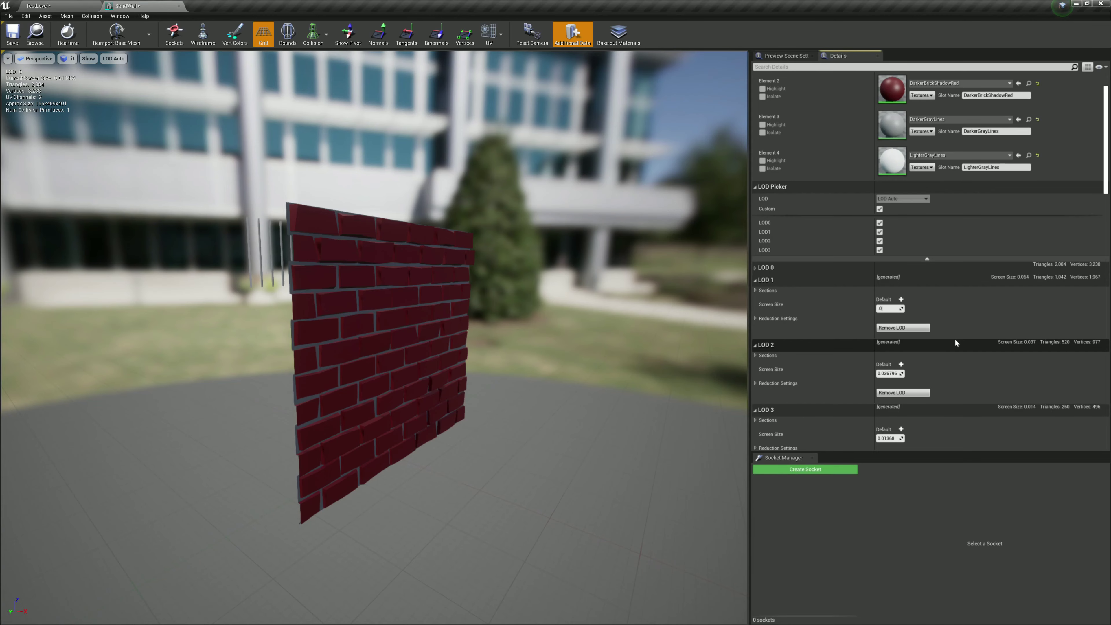
text(.015)
key(BackSpace)
key(BackSpace)
key(BackSpace)
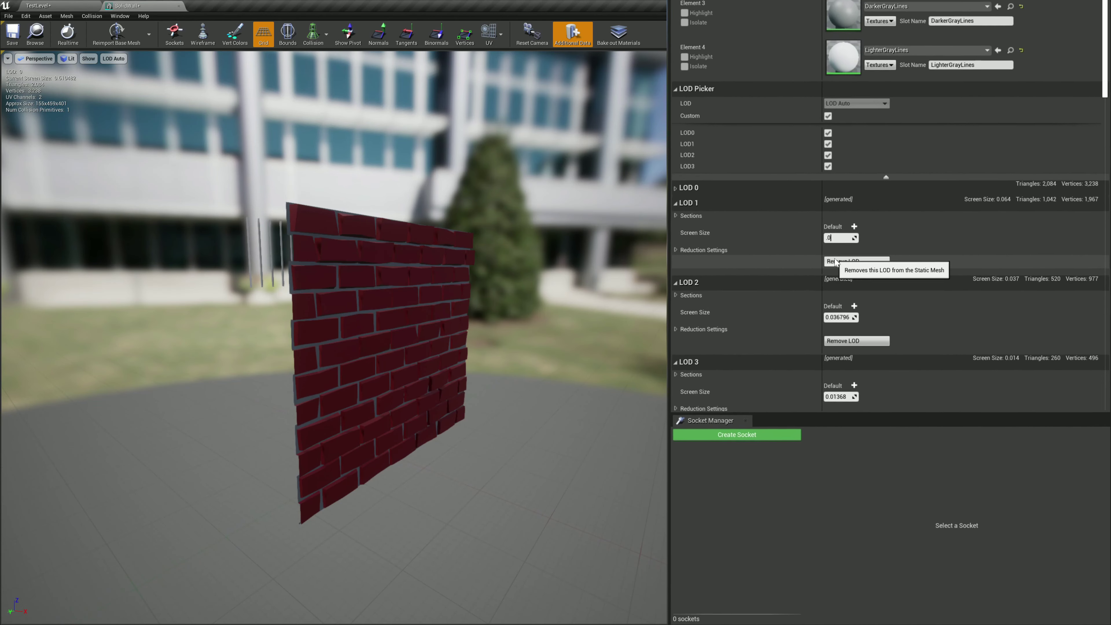
text(15)
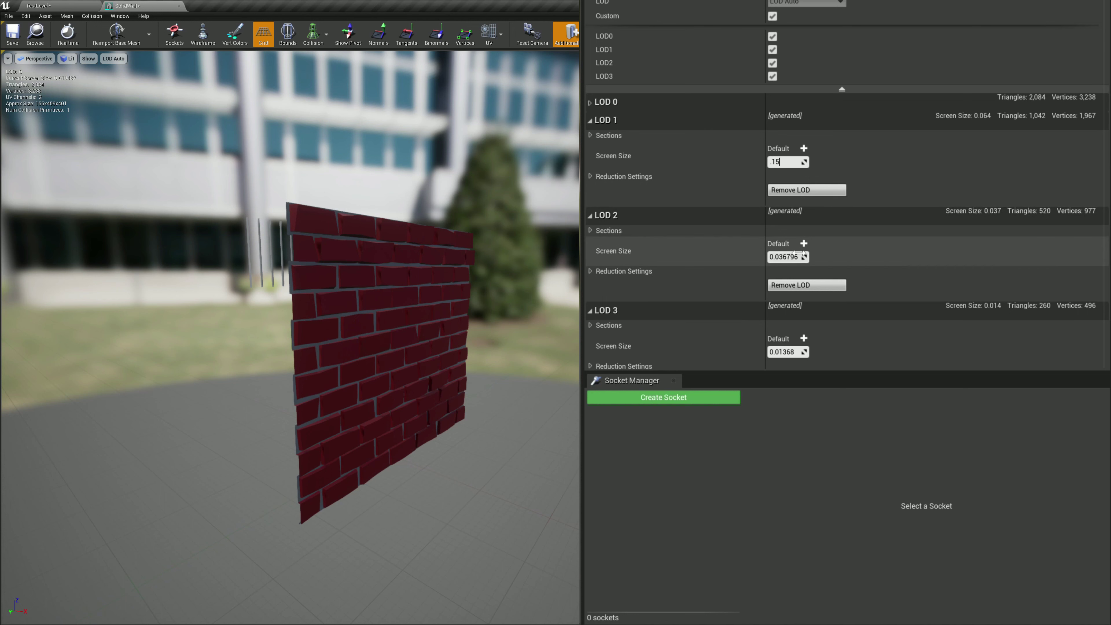
Set the wall mesh's LOD 2 screen size to 0.05
click(785, 257)
text(0.05)
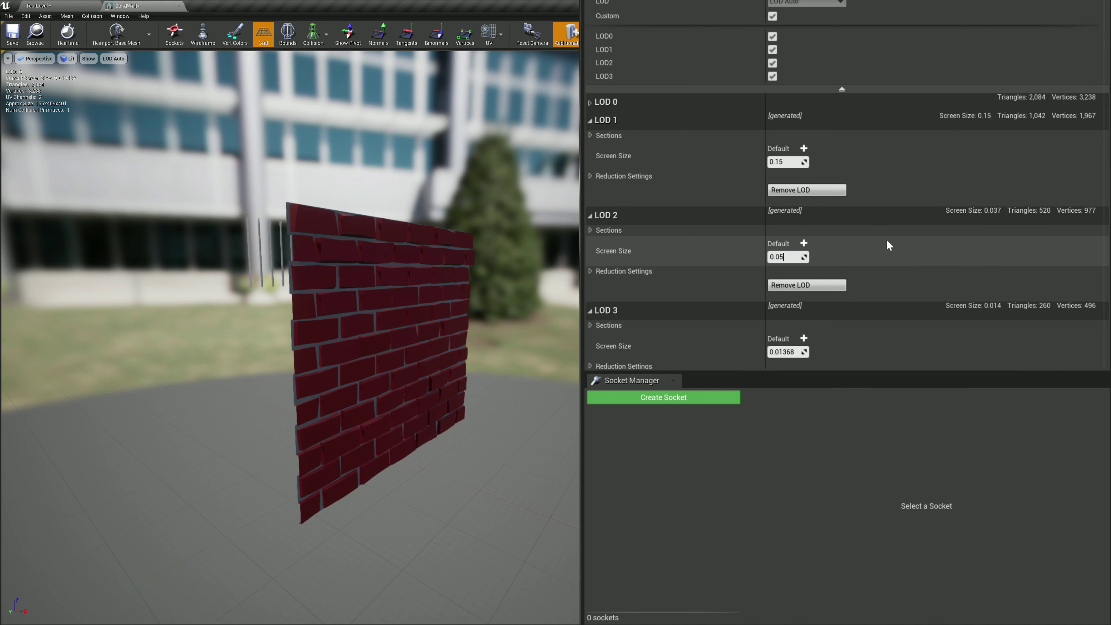
key(Return)
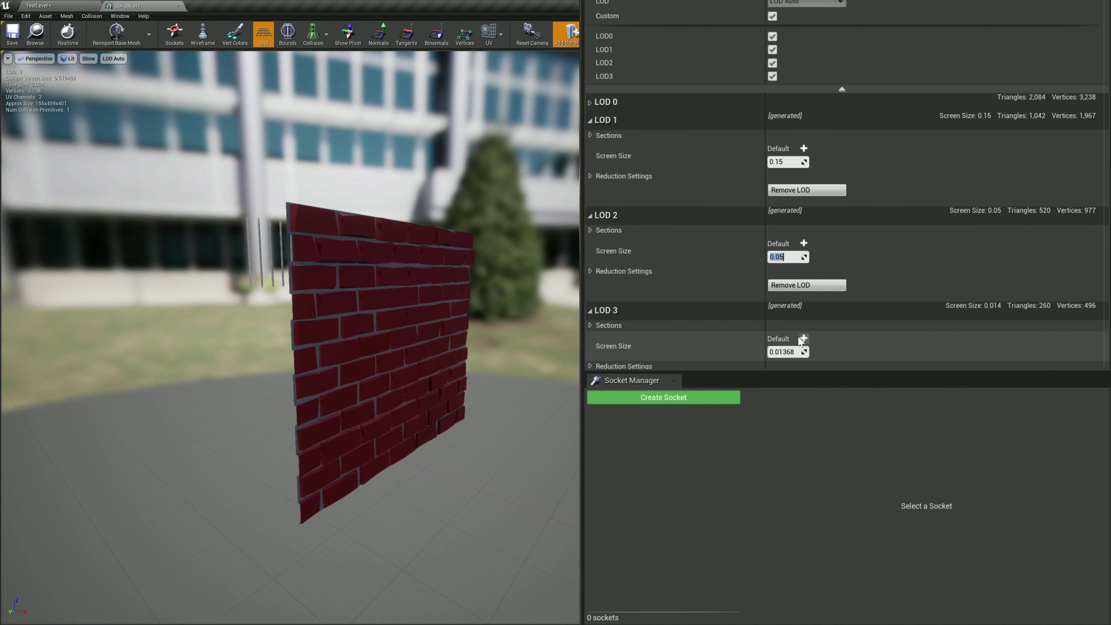
right_drag(438, 332, 396, 324)
mouse_move(359, 306)
mouse_down()
mouse_move(384, 307)
mouse_move(368, 307)
mouse_up()
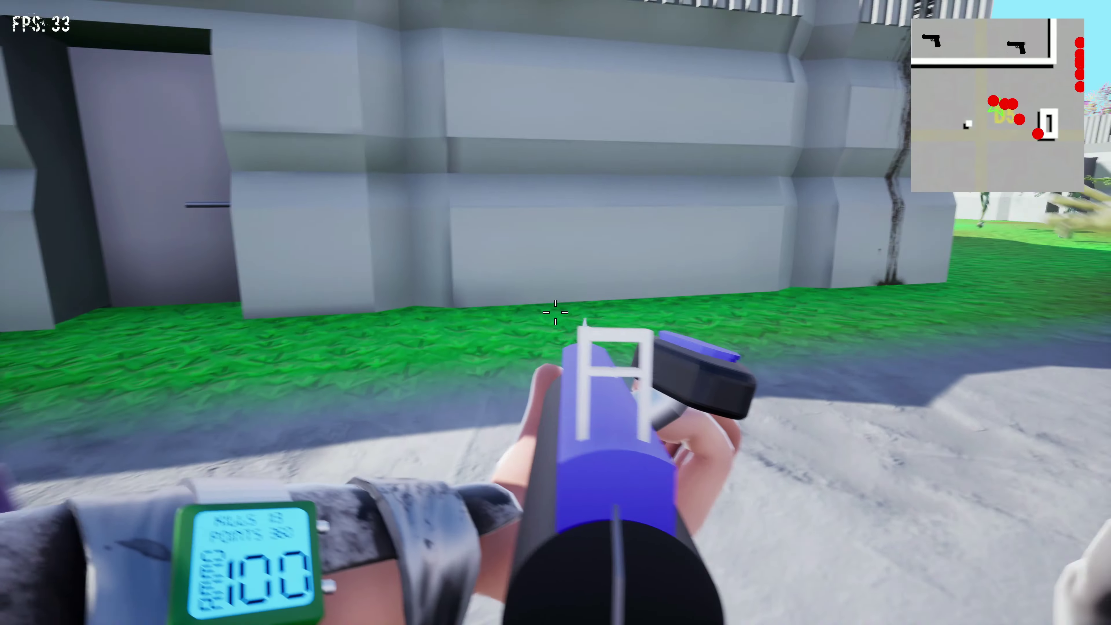
click(556, 313)
click(556, 312)
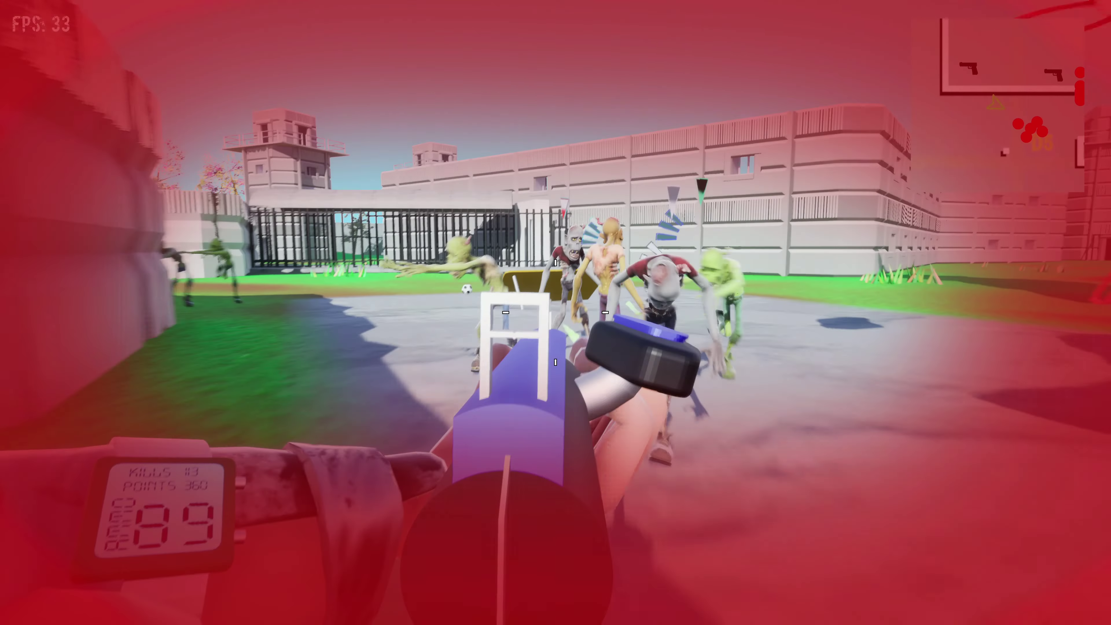